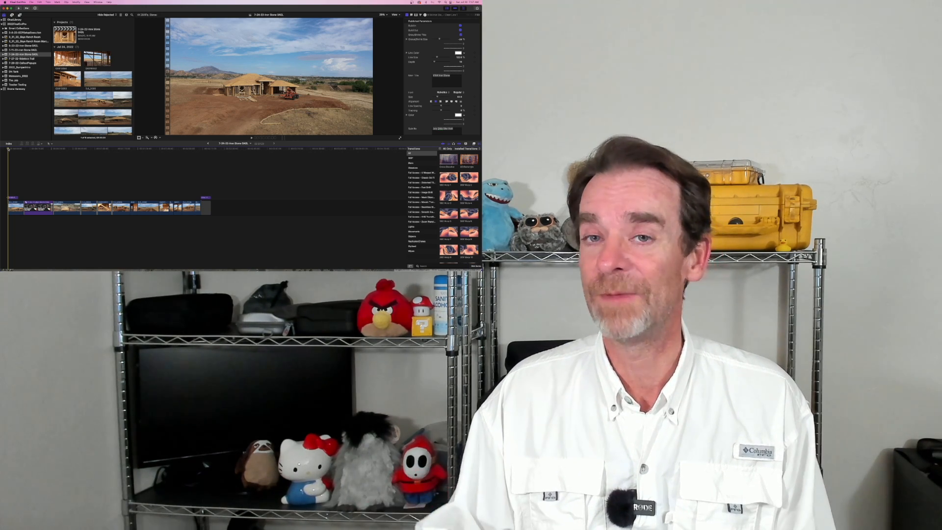
Step: Play the 7-24-22 Iron Stone timeline from its start, returning the playhead to about 11 seconds to review the dated site-visit transitions
{"action": "key", "text": "space"}
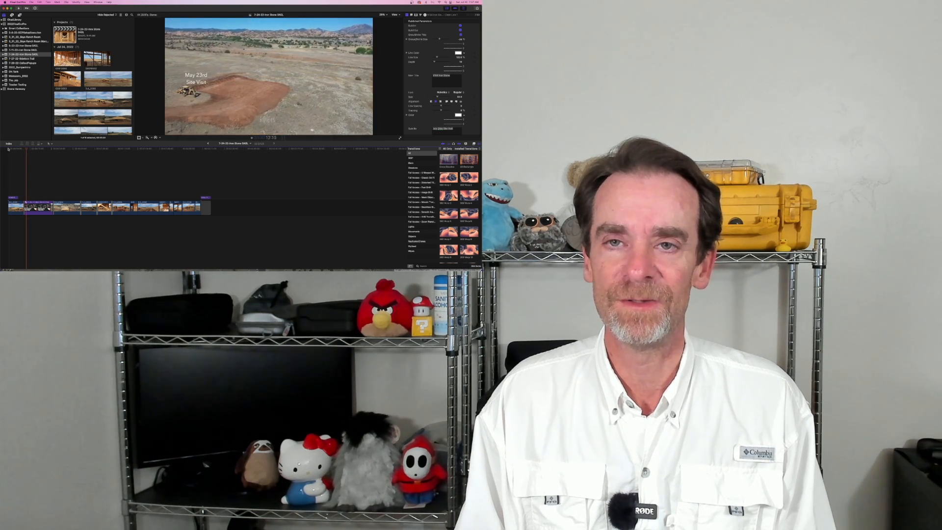
{"action": "key", "text": "space"}
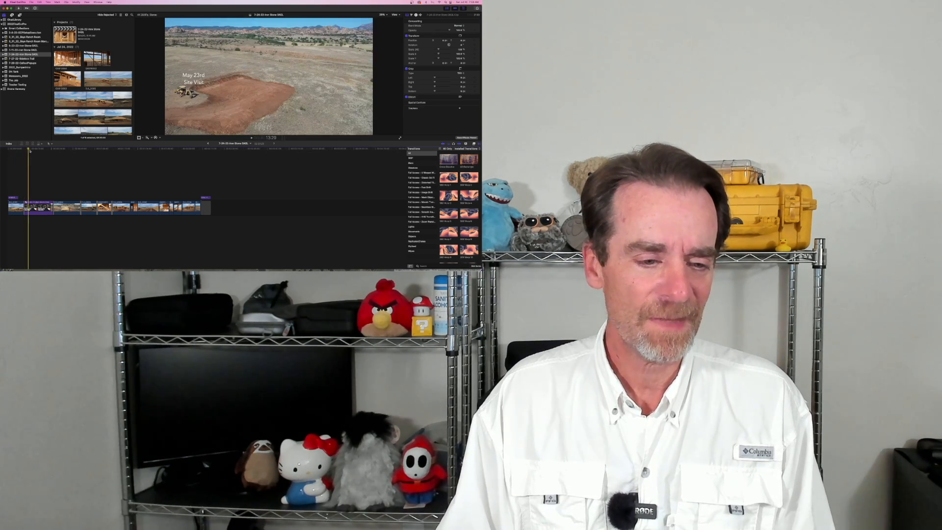
{"action": "left_click_drag", "start_coordinate": [28, 150], "coordinate": [24, 150]}
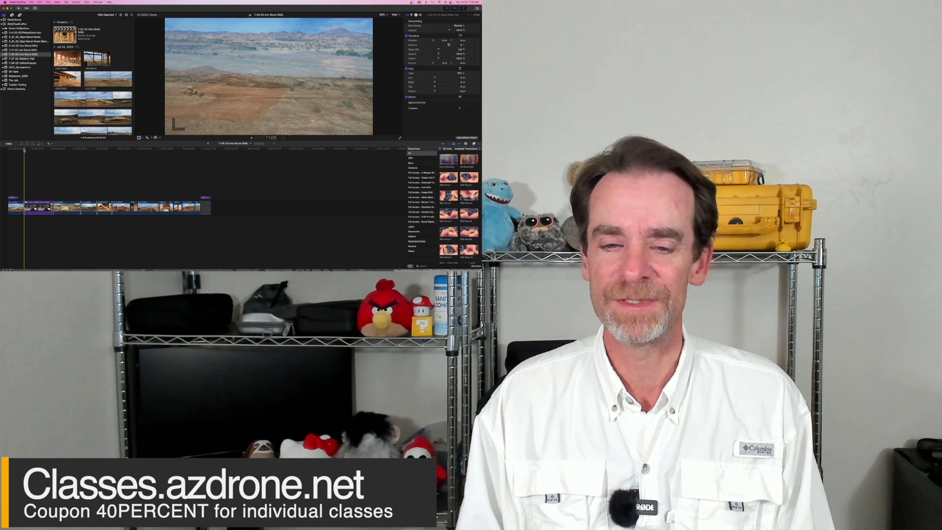
{"action": "key", "text": "space"}
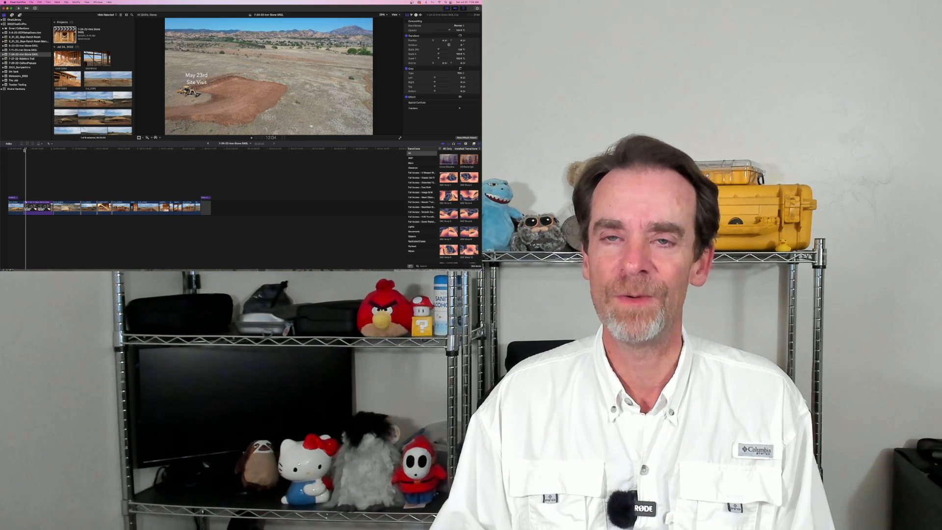
{"action": "key", "text": "space"}
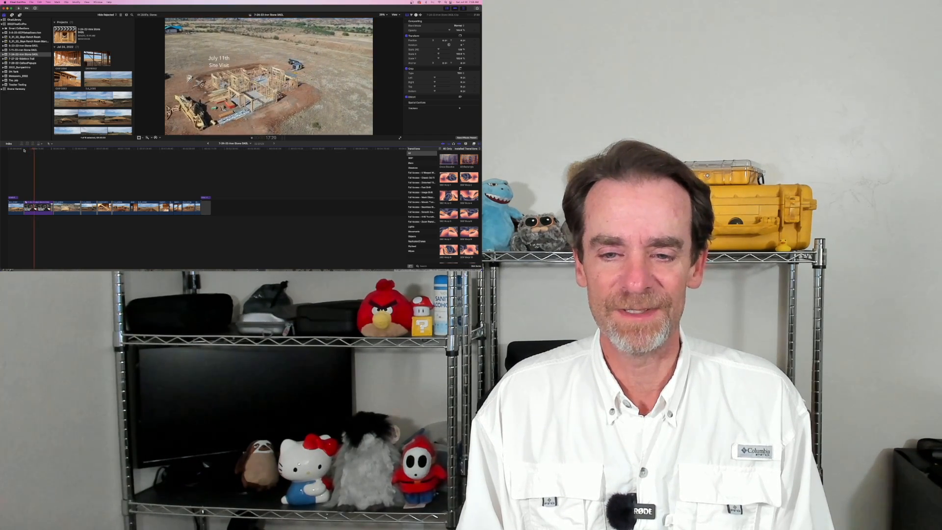
{"action": "key", "text": "space"}
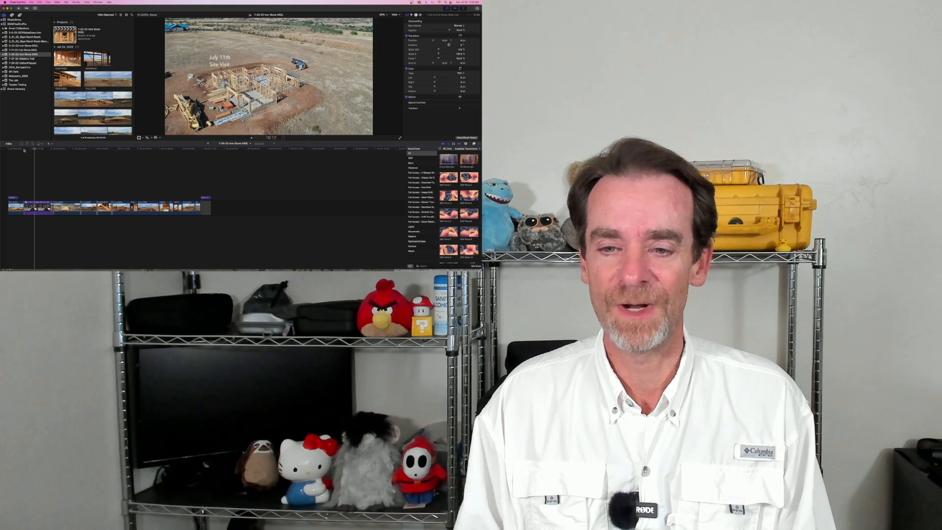
{"action": "key", "text": "space"}
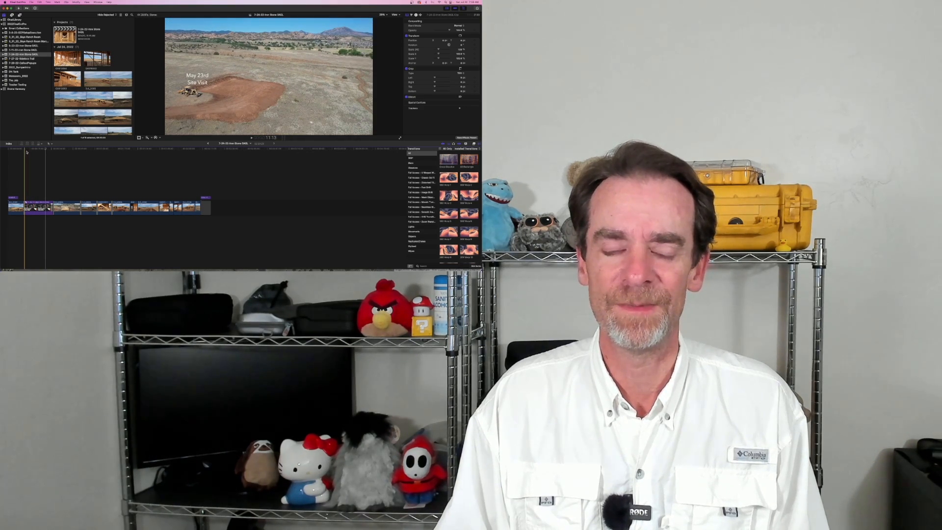
Step: Switch to Finder and bring the client's Iron Stone project folder window in front of the video editor
{"action": "key", "text": "ctrl+Up"}
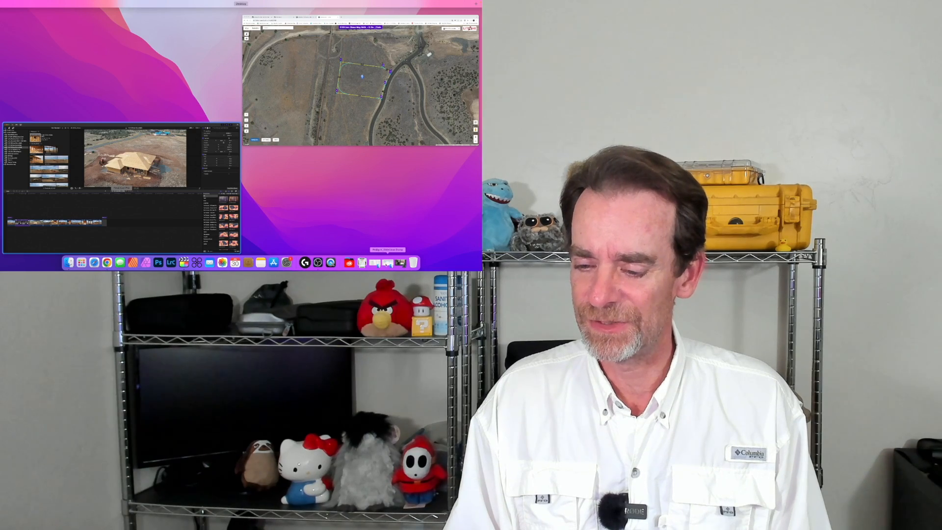
{"action": "left_click", "coordinate": [387, 263]}
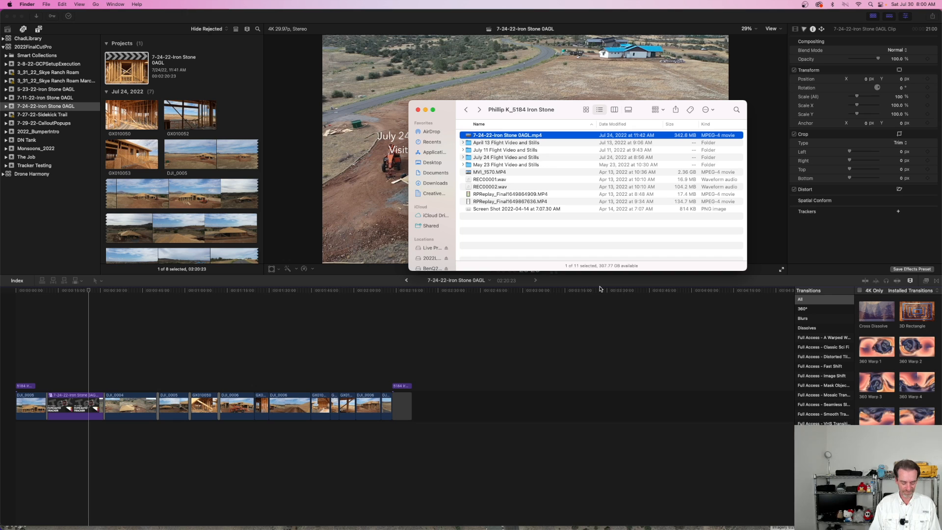
{"action": "left_click", "coordinate": [600, 289]}
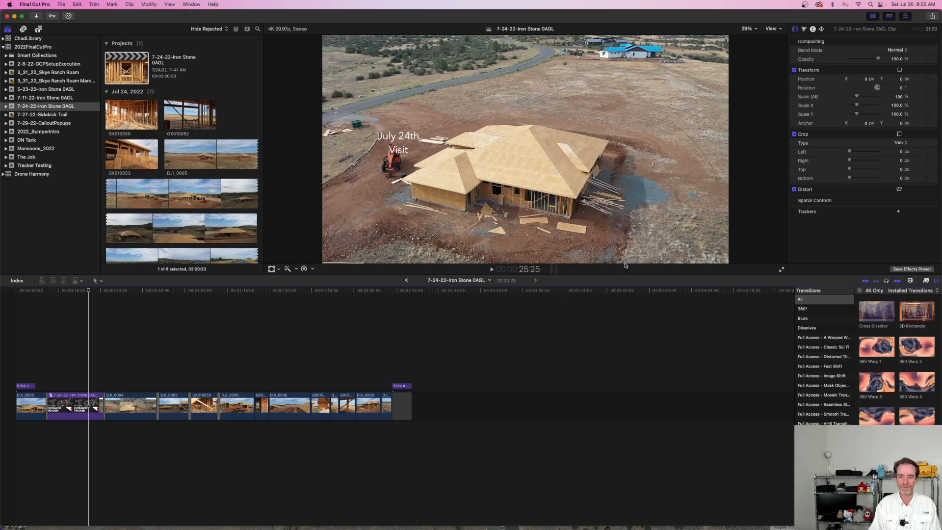
{"action": "key", "text": "ctrl+Up"}
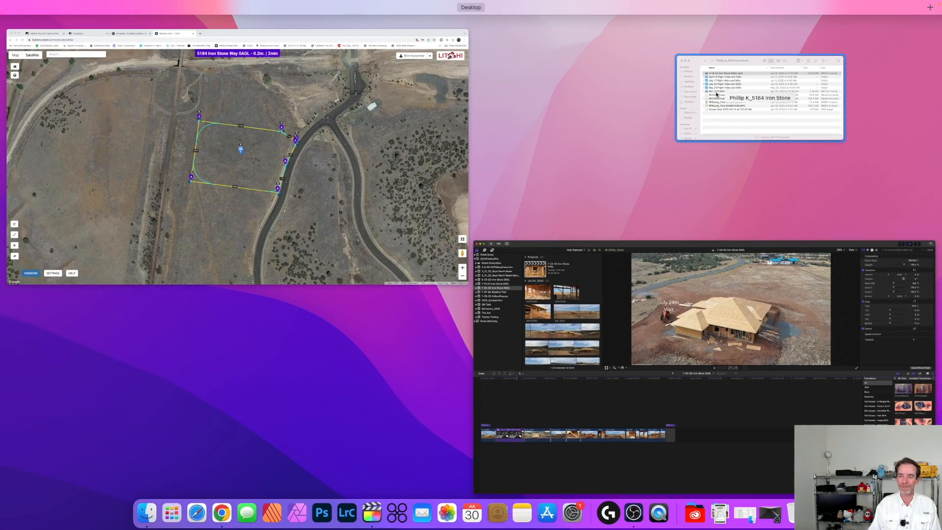
{"action": "left_click", "coordinate": [742, 132]}
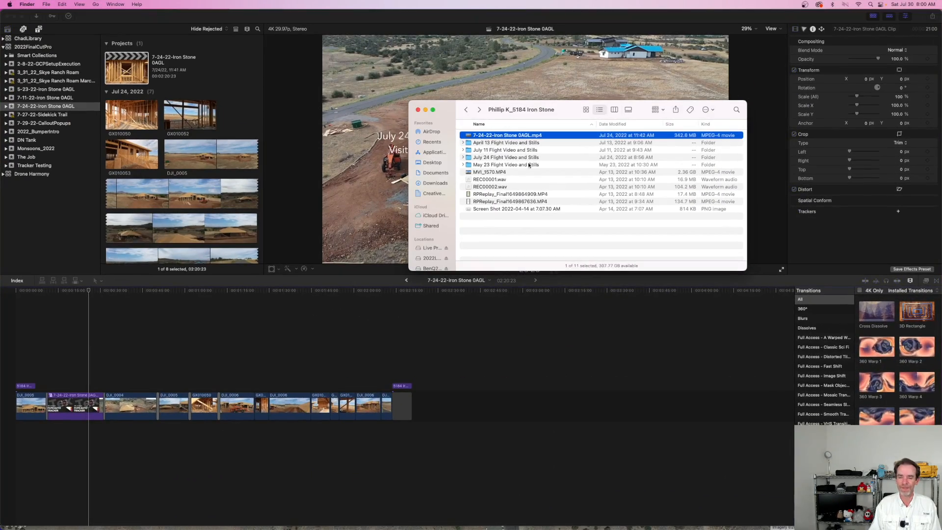
Step: Open DJI_0021.MP4 from the April 13 flight's Video folder, view the empty lot at about 0:33, and close the player
{"action": "left_click", "coordinate": [489, 143]}
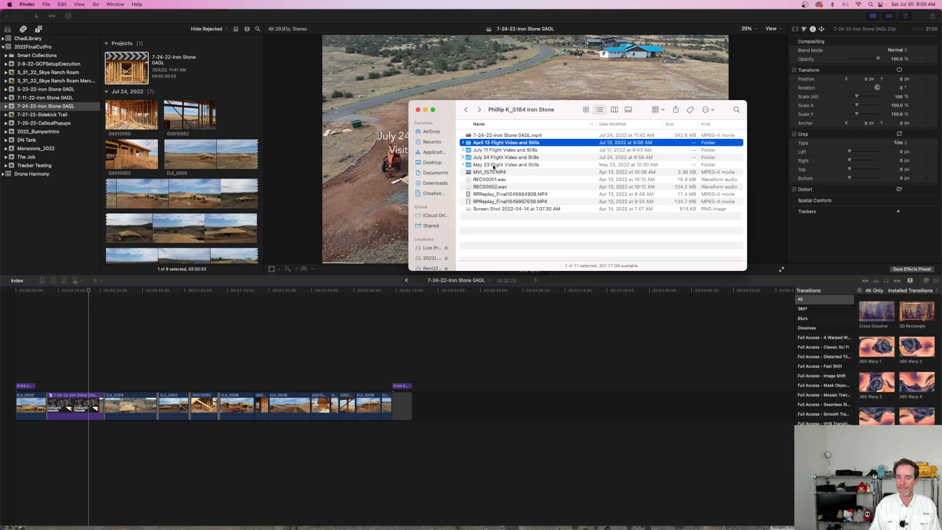
{"action": "double_click", "coordinate": [512, 145]}
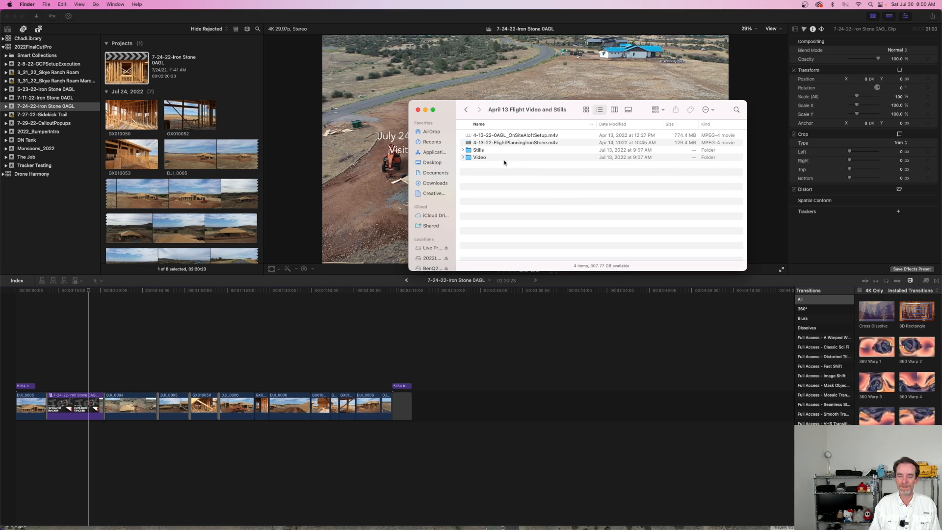
{"action": "double_click", "coordinate": [479, 158]}
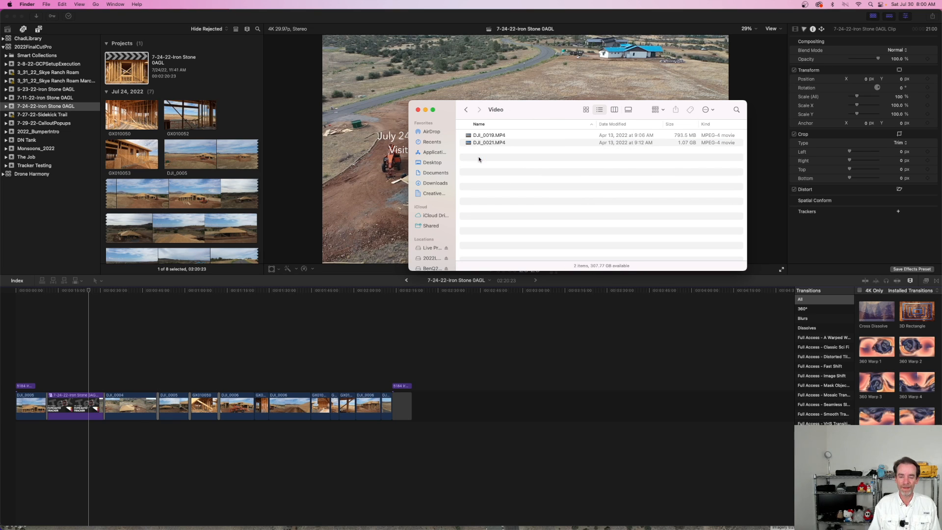
{"action": "double_click", "coordinate": [491, 143]}
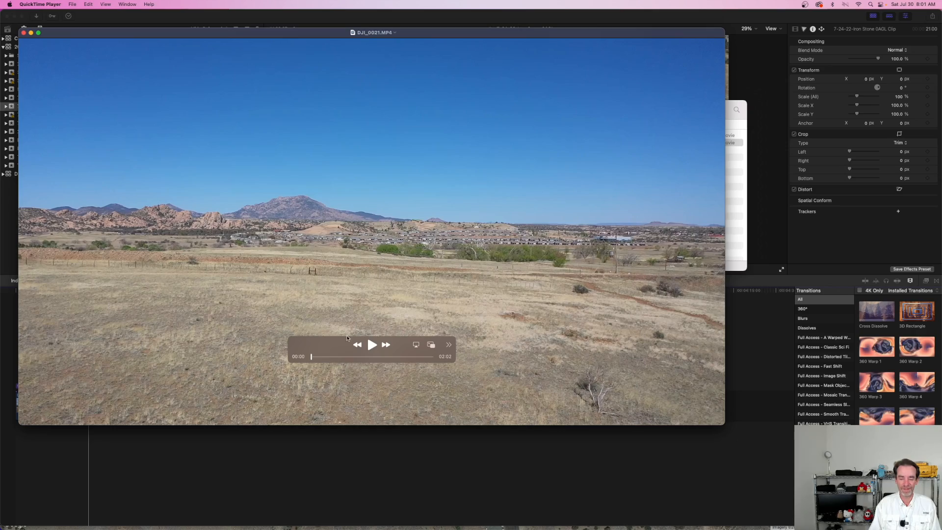
{"action": "left_click_drag", "start_coordinate": [311, 357], "coordinate": [339, 358]}
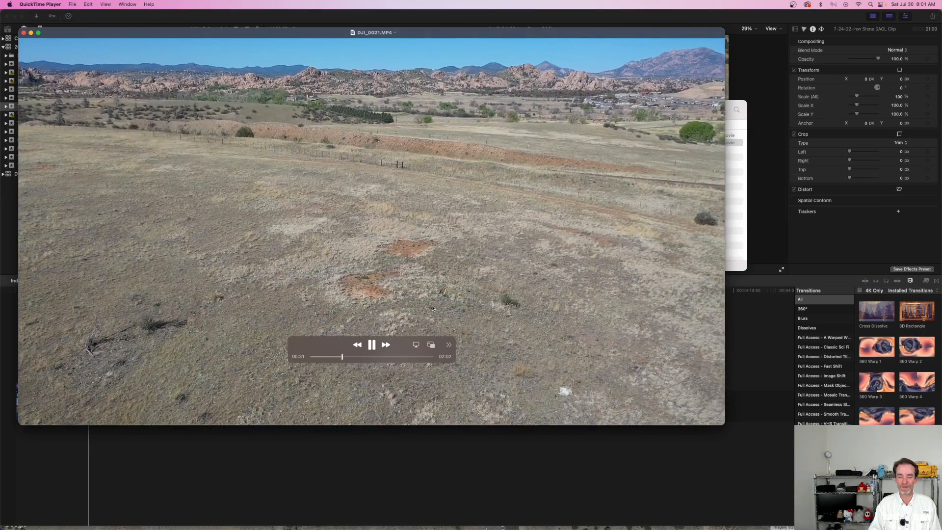
{"action": "key", "text": "space"}
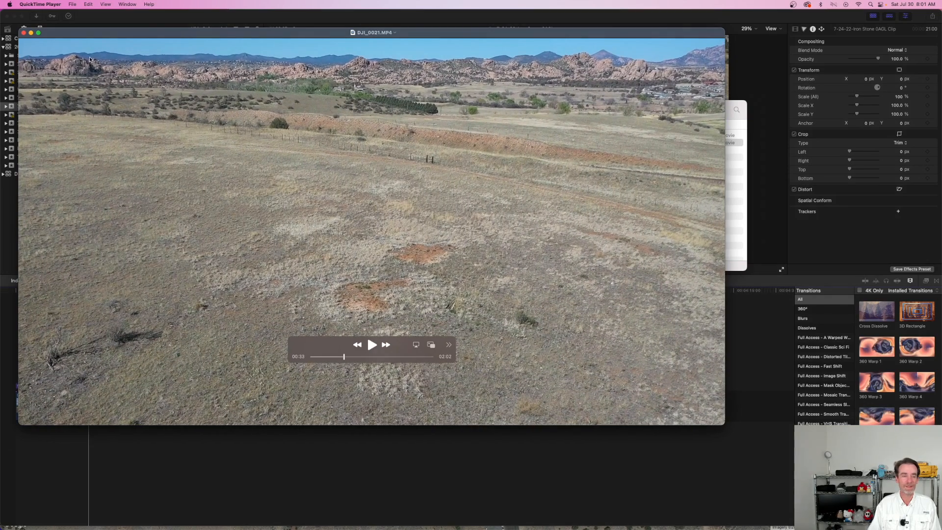
{"action": "left_click", "coordinate": [23, 32]}
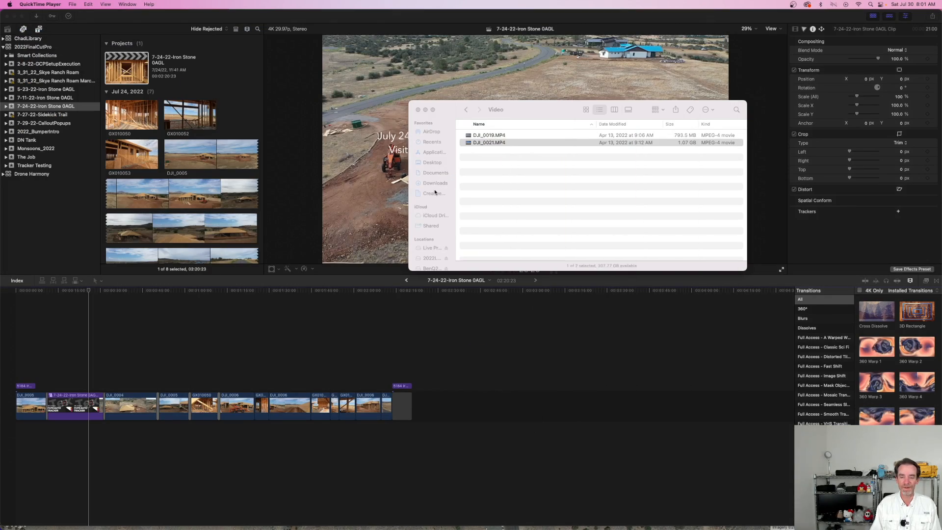
Step: Open DJI_0002.MP4 from the May 23 flight's Video folder, view the graded pad up to about 0:44, and close the player
{"action": "left_click", "coordinate": [466, 110]}
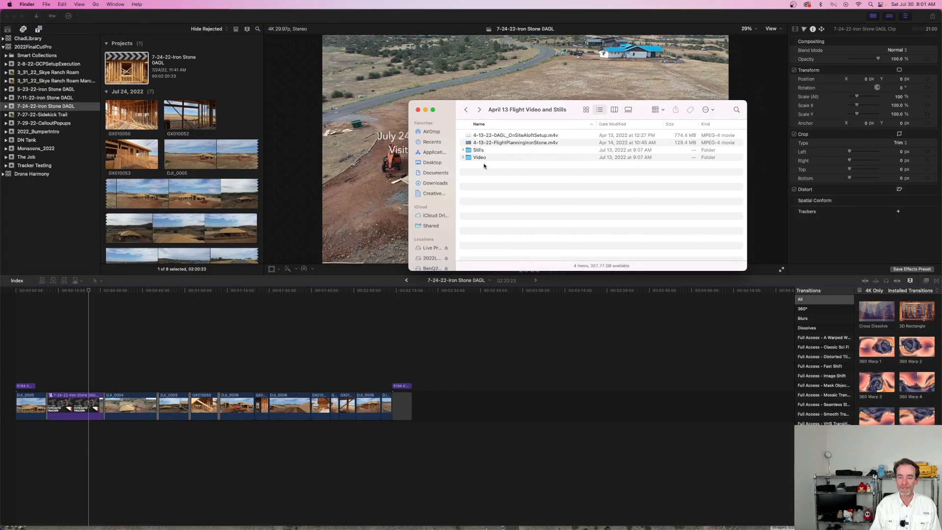
{"action": "left_click", "coordinate": [466, 109]}
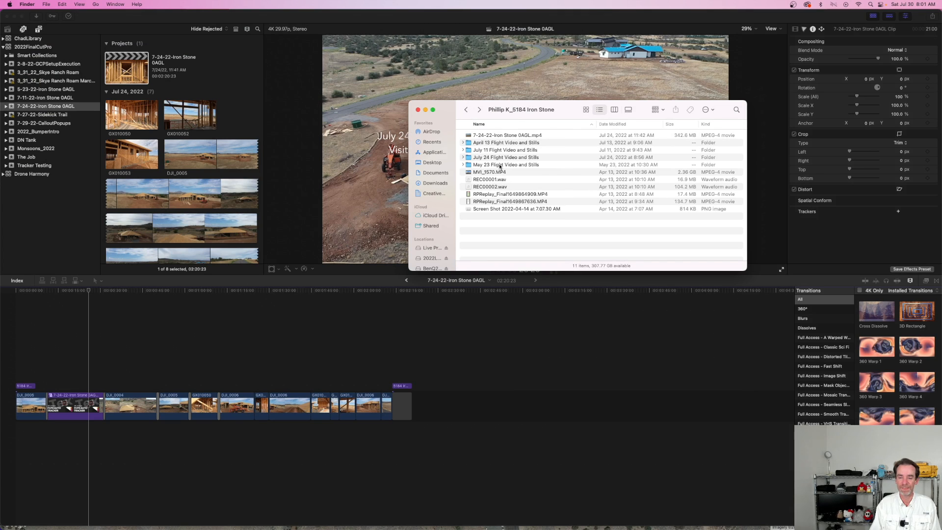
{"action": "double_click", "coordinate": [499, 165]}
{"action": "double_click", "coordinate": [485, 143]}
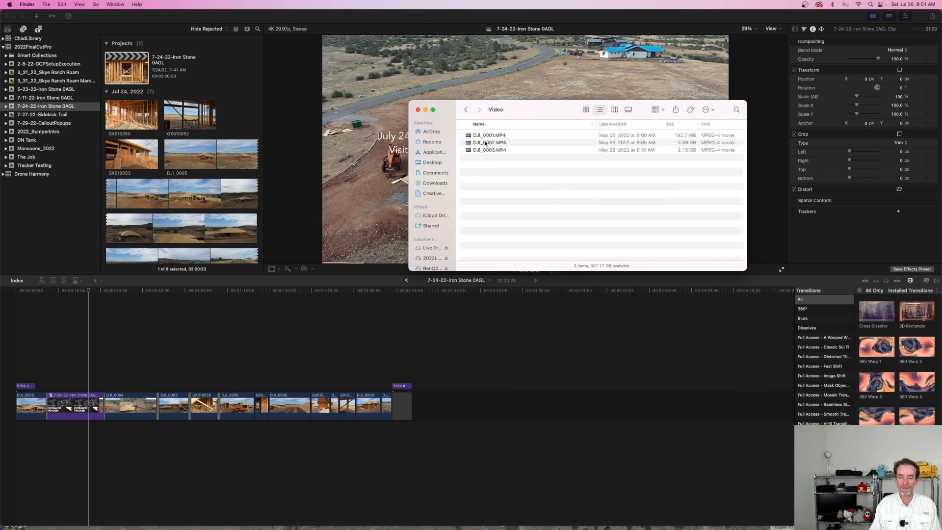
{"action": "double_click", "coordinate": [487, 143]}
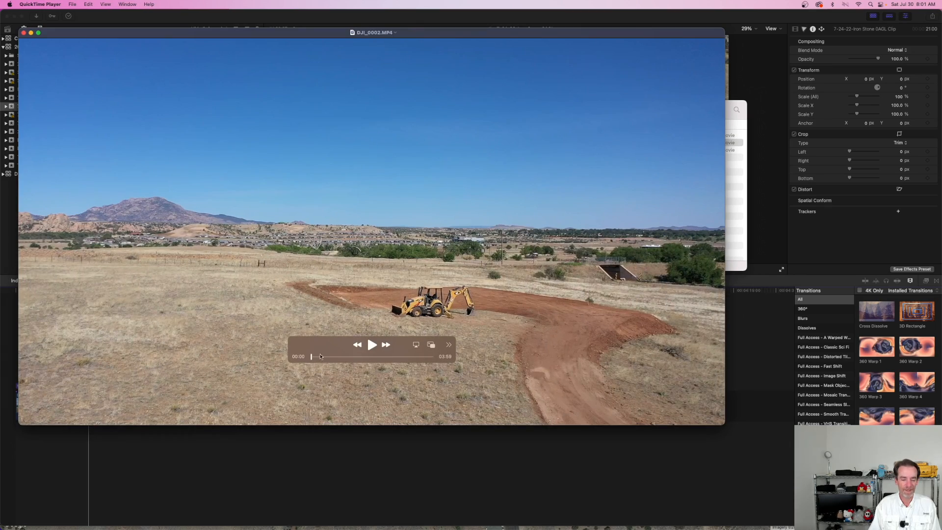
{"action": "left_click_drag", "start_coordinate": [311, 357], "coordinate": [327, 358]}
{"action": "key", "text": "space"}
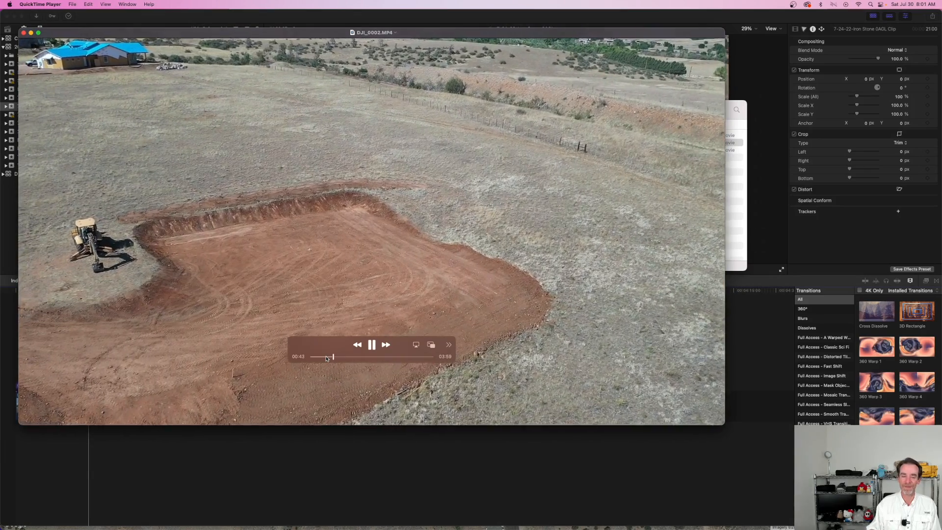
{"action": "key", "text": "space"}
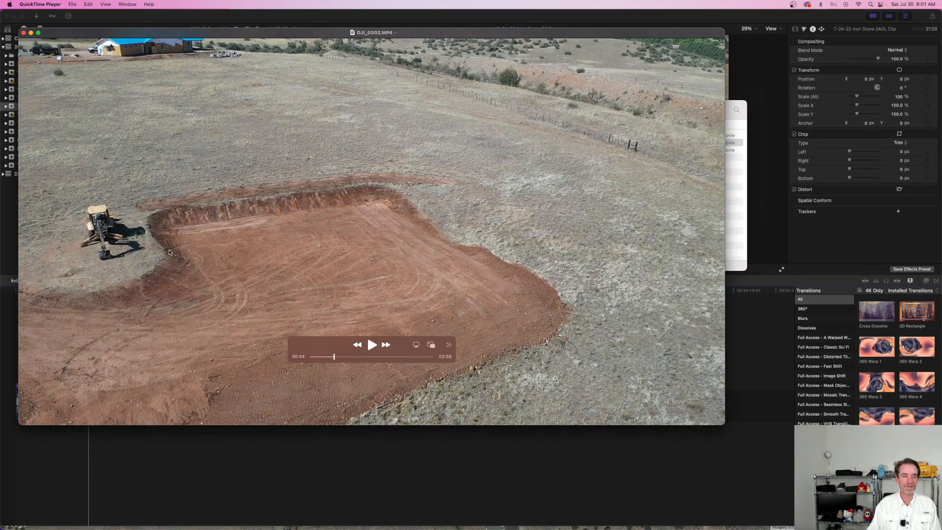
{"action": "left_click", "coordinate": [23, 33]}
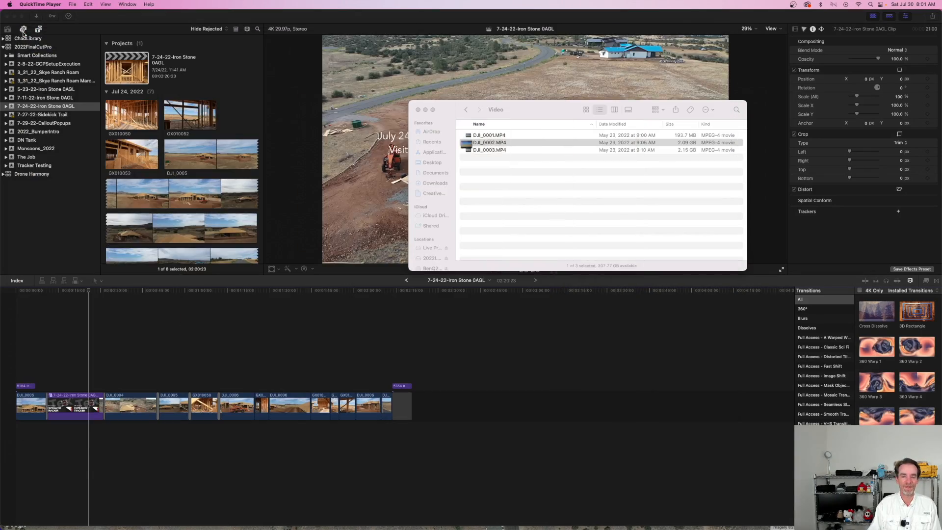
Step: Open DJI_0034.MP4 from the July 11 flight's Video folder, view the framed walls at about 0:36, and close the player
{"action": "left_click", "coordinate": [466, 113]}
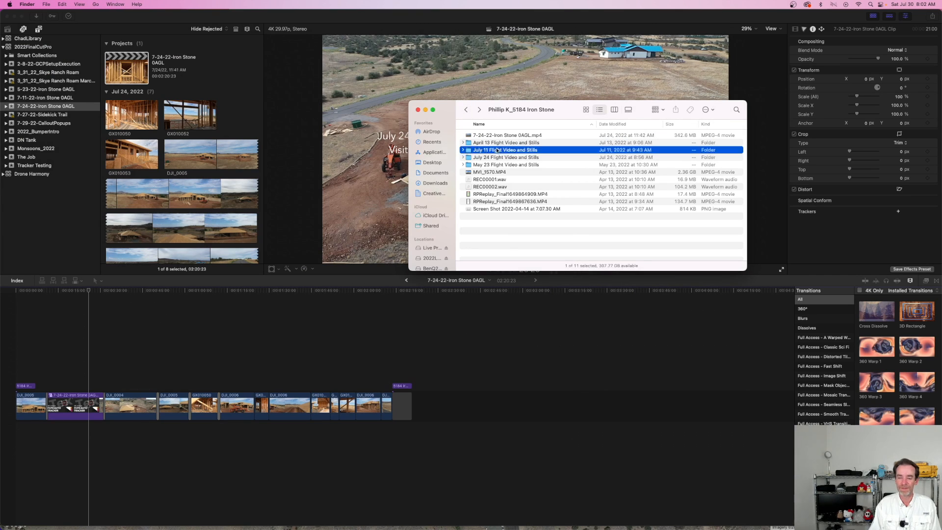
{"action": "double_click", "coordinate": [497, 150]}
{"action": "double_click", "coordinate": [490, 150]}
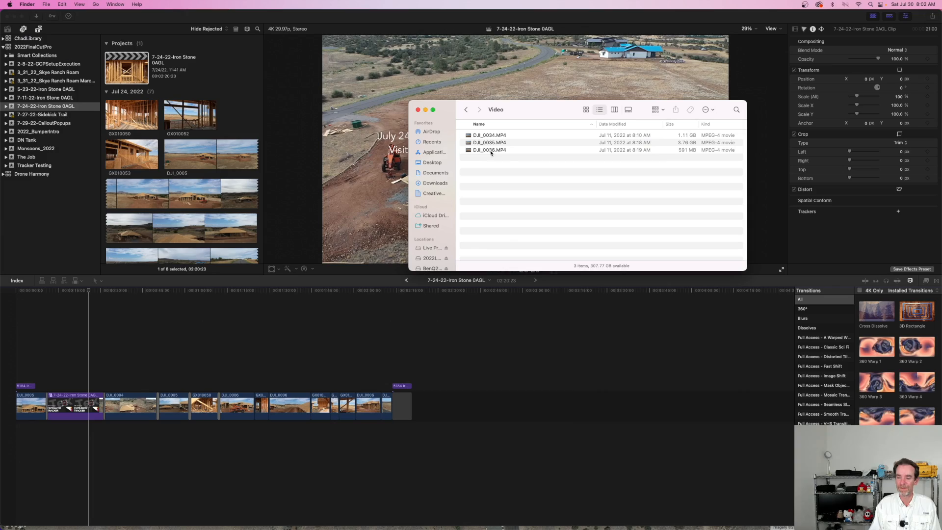
{"action": "double_click", "coordinate": [482, 135]}
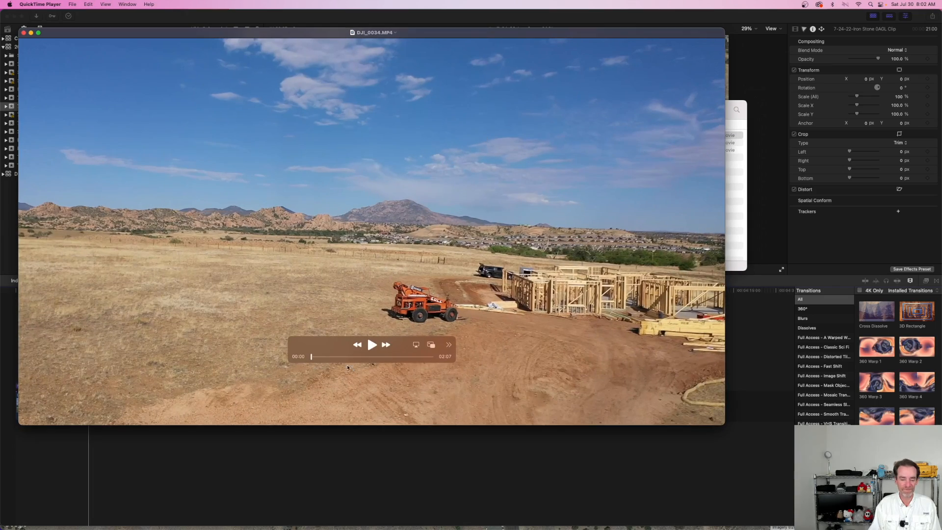
{"action": "left_click_drag", "start_coordinate": [321, 361], "coordinate": [345, 357]}
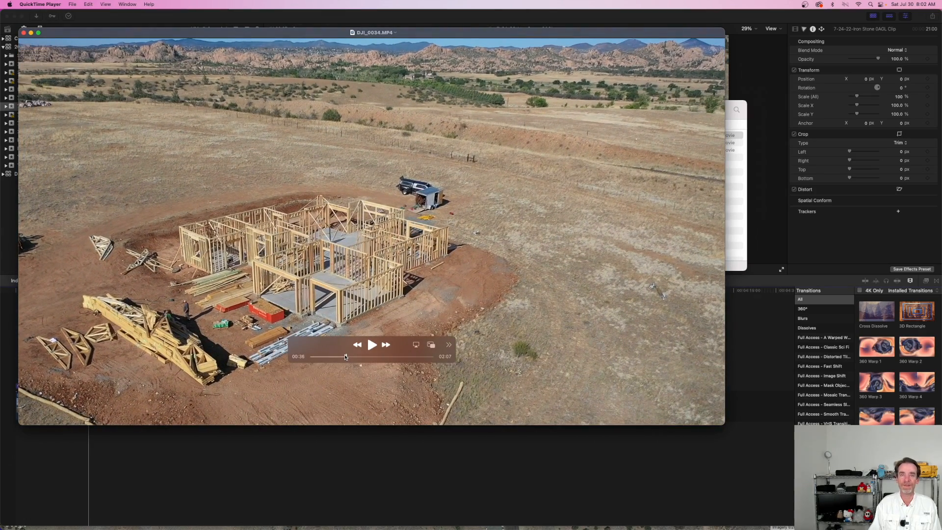
{"action": "left_click", "coordinate": [24, 32]}
Step: Open DJI_0004.MP4 from the July 24 flight folder, view the roofed house at about 0:35, and dismiss the player
{"action": "left_click", "coordinate": [467, 110]}
{"action": "left_click", "coordinate": [467, 110]}
{"action": "double_click", "coordinate": [494, 158]}
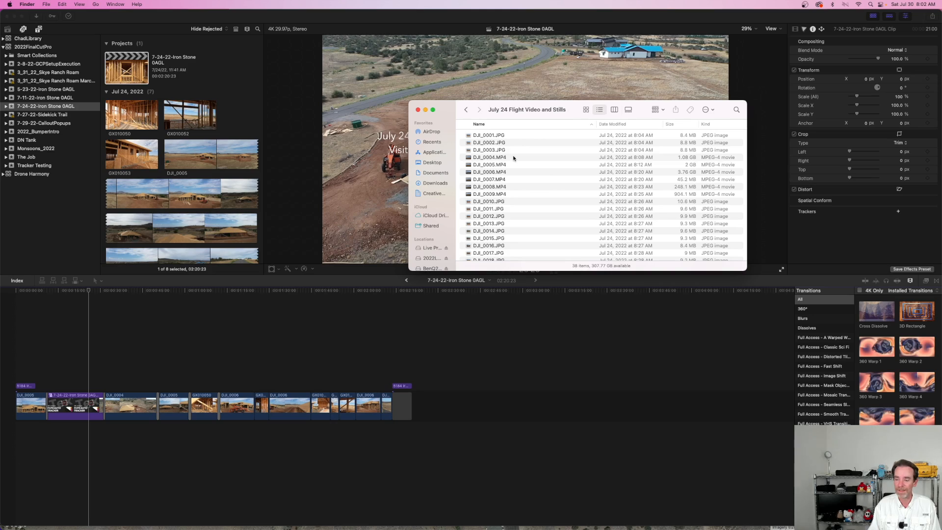
{"action": "double_click", "coordinate": [513, 157]}
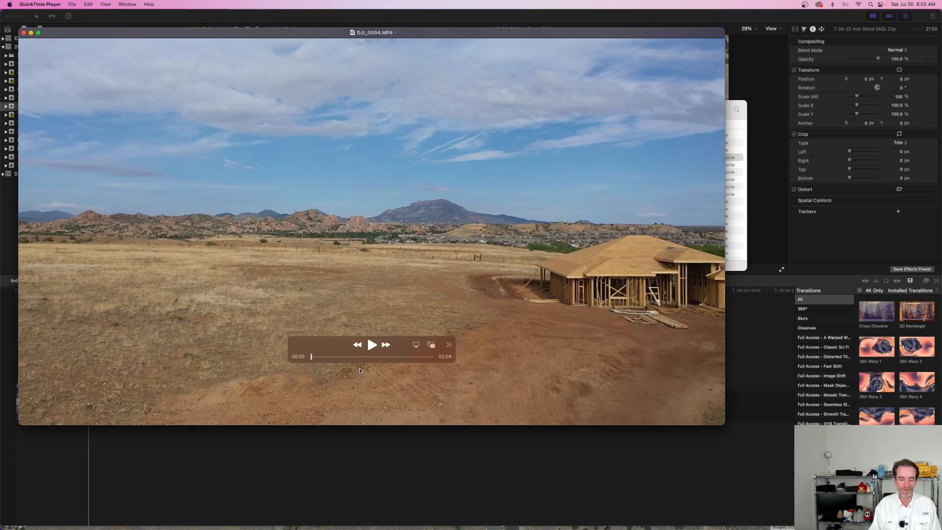
{"action": "left_click_drag", "start_coordinate": [324, 357], "coordinate": [345, 359]}
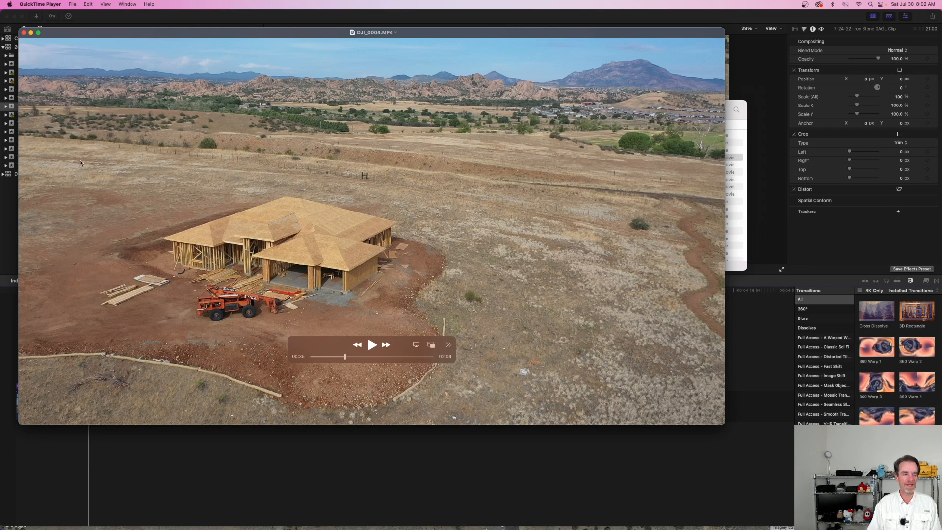
{"action": "left_click", "coordinate": [31, 34]}
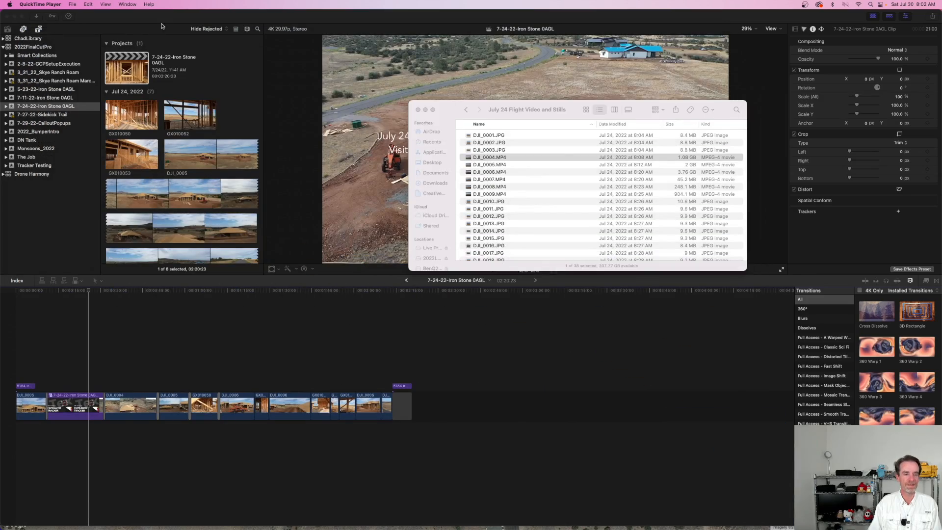
Step: Return to Final Cut Pro and minimize its window to reveal the Litchi mission map in the browser
{"action": "left_click", "coordinate": [123, 21]}
{"action": "left_click", "coordinate": [21, 16]}
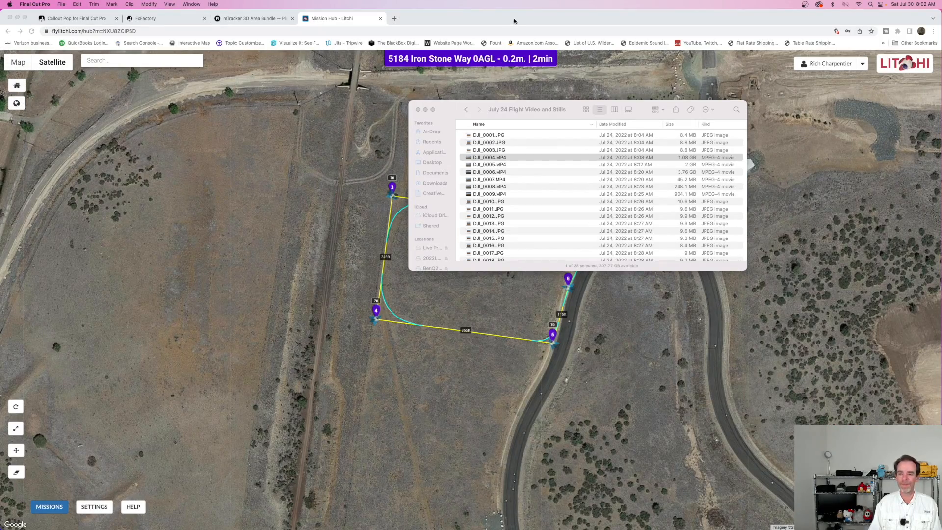
Step: Open the settings of waypoint 3 in the Litchi mission and examine the flight path around the lot and adjoining road
{"action": "left_click", "coordinate": [514, 21]}
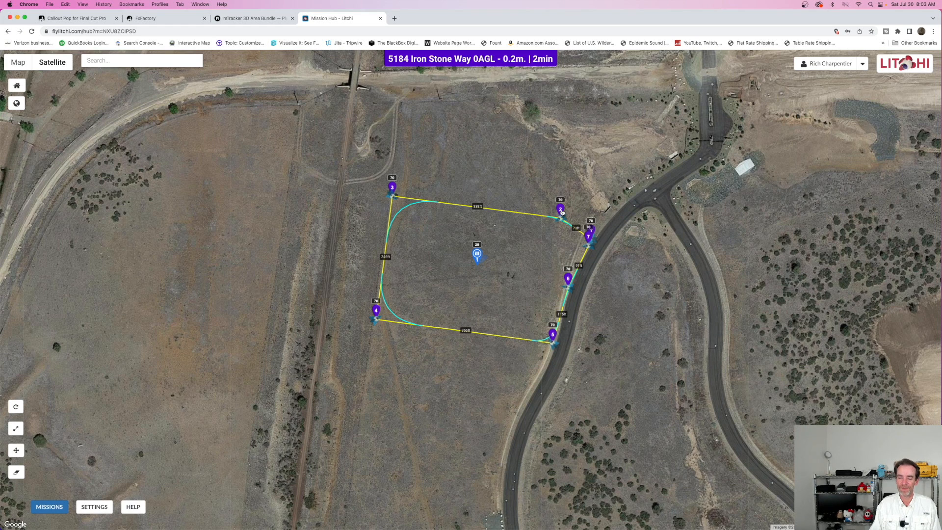
{"action": "left_click", "coordinate": [393, 192]}
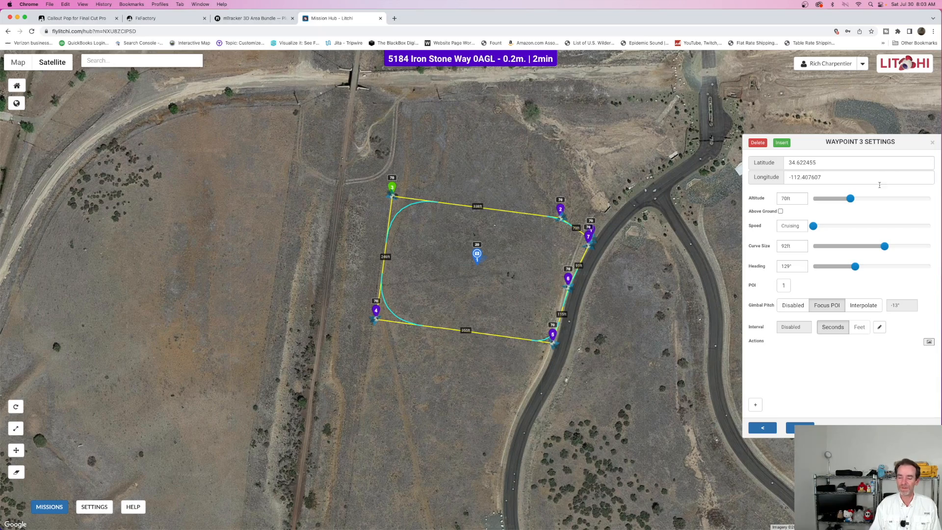
{"action": "scroll", "coordinate": [637, 243], "scroll_direction": "up", "scroll_amount": 1}
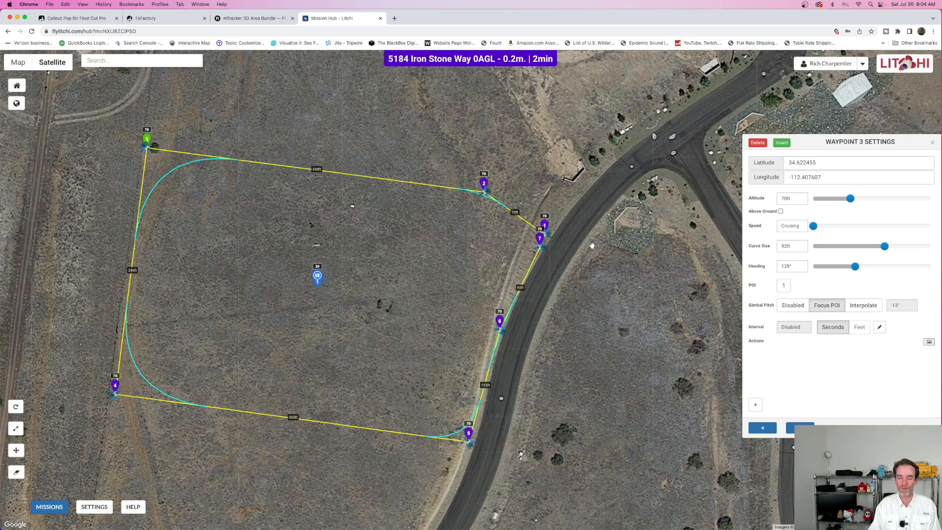
{"action": "left_click_drag", "start_coordinate": [592, 244], "coordinate": [541, 280]}
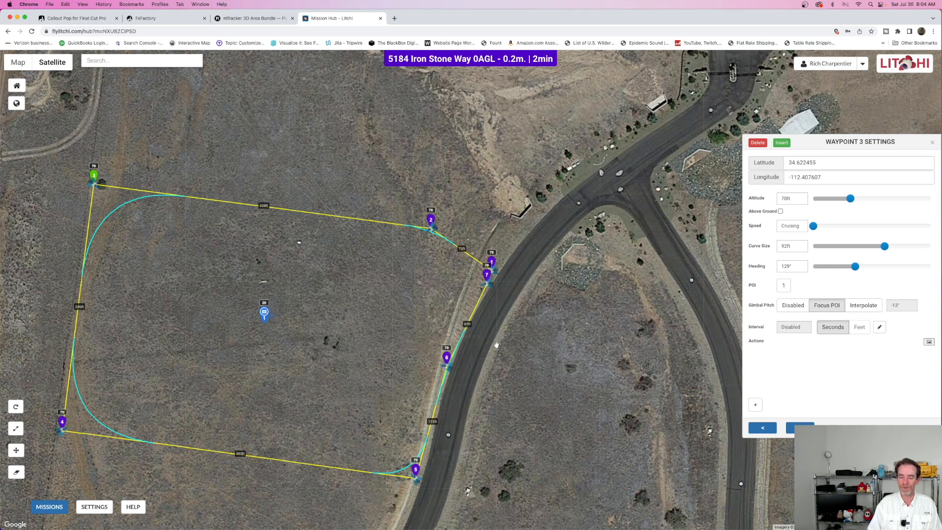
{"action": "scroll", "coordinate": [496, 345], "scroll_direction": "down", "scroll_amount": 2}
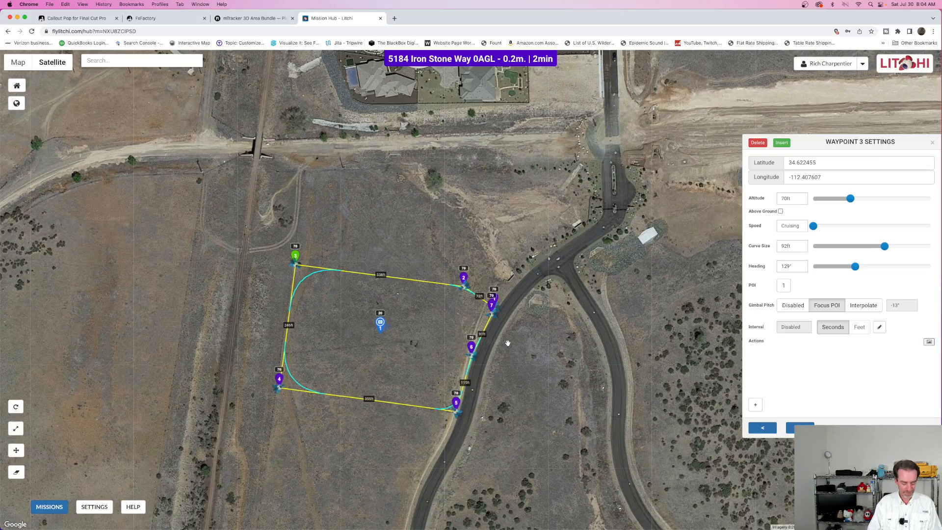
Step: Reopen DJI_0004.MP4 from the July 24 flight folder, play the footage around 0:23, and return to the Litchi mission map
{"action": "key", "text": "ctrl+Up"}
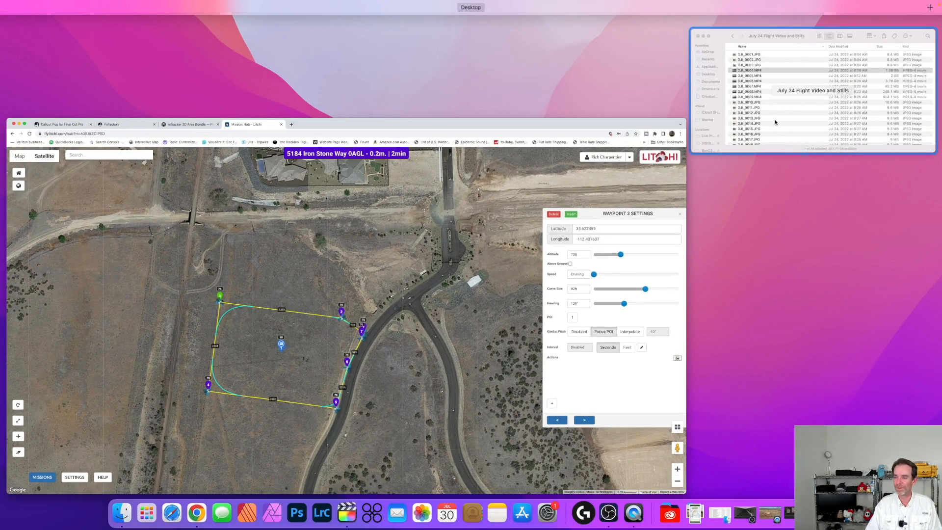
{"action": "left_click", "coordinate": [775, 123]}
{"action": "double_click", "coordinate": [514, 155]}
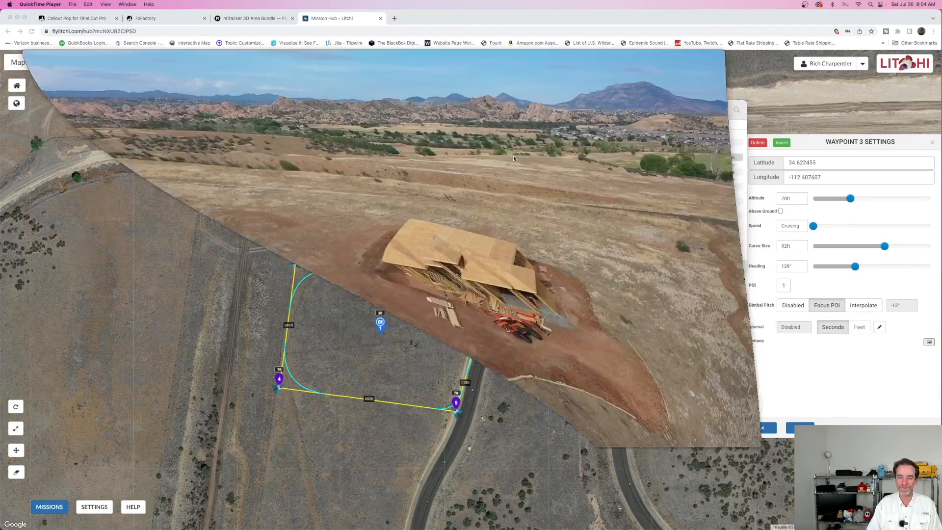
{"action": "left_click_drag", "start_coordinate": [345, 357], "coordinate": [322, 358]}
{"action": "key", "text": "space"}
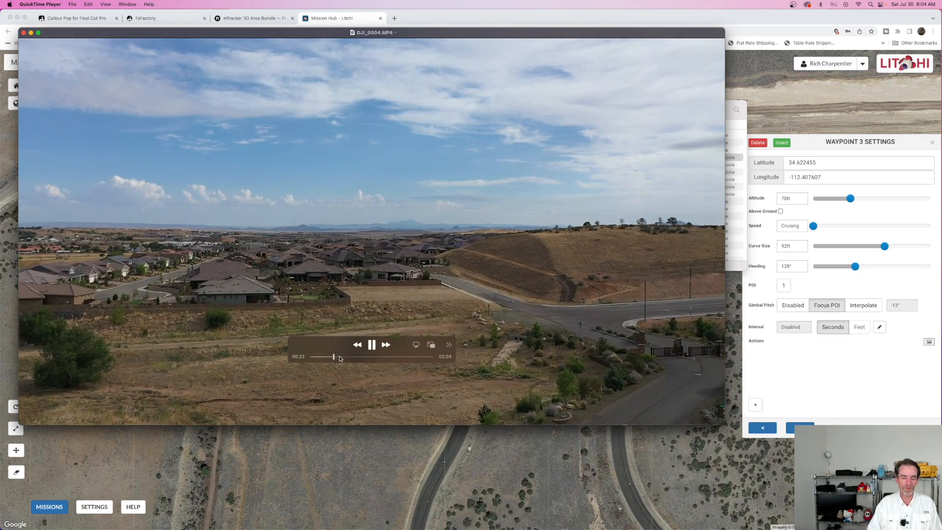
{"action": "key", "text": "space"}
{"action": "left_click", "coordinate": [367, 456]}
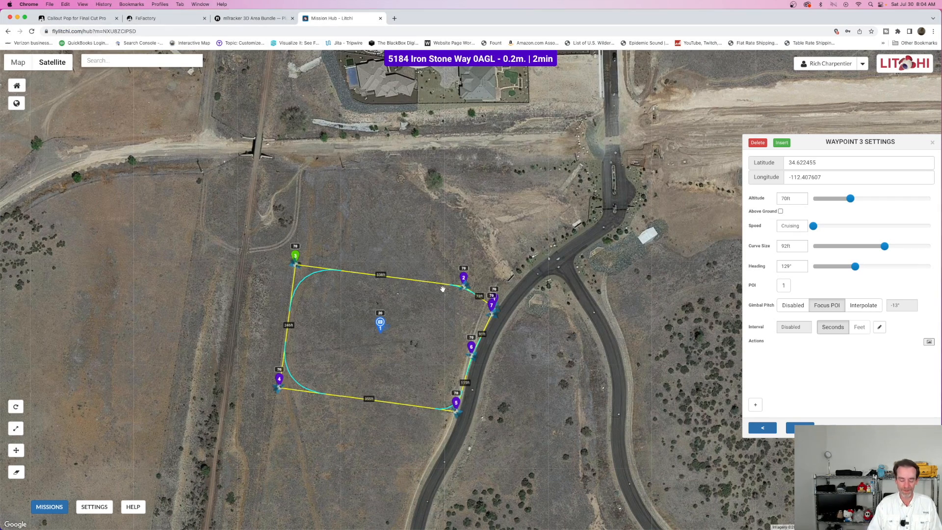
Step: Switch back to the DJI_0004.MP4 video, view the roofed house, and quit QuickTime Player
{"action": "key", "text": "ctrl+Up"}
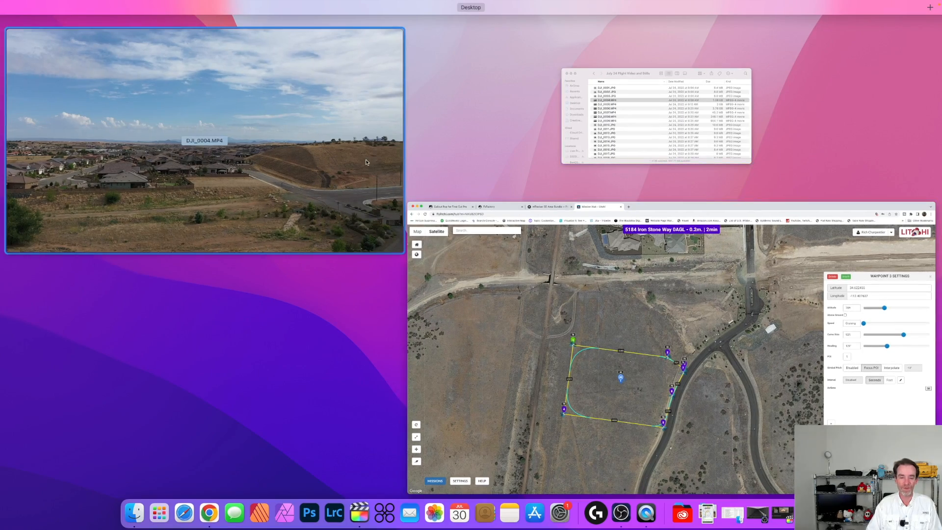
{"action": "left_click", "coordinate": [365, 162]}
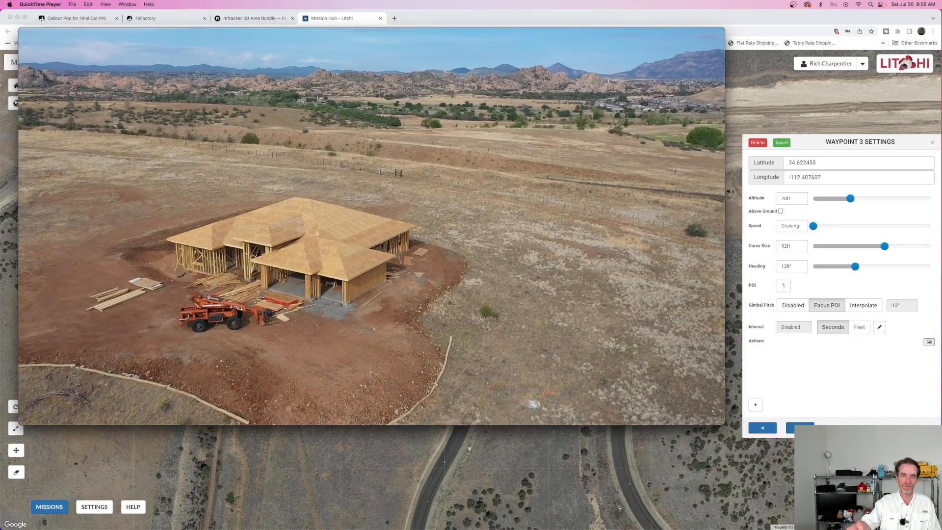
{"action": "mouse_move", "coordinate": [428, 279]}
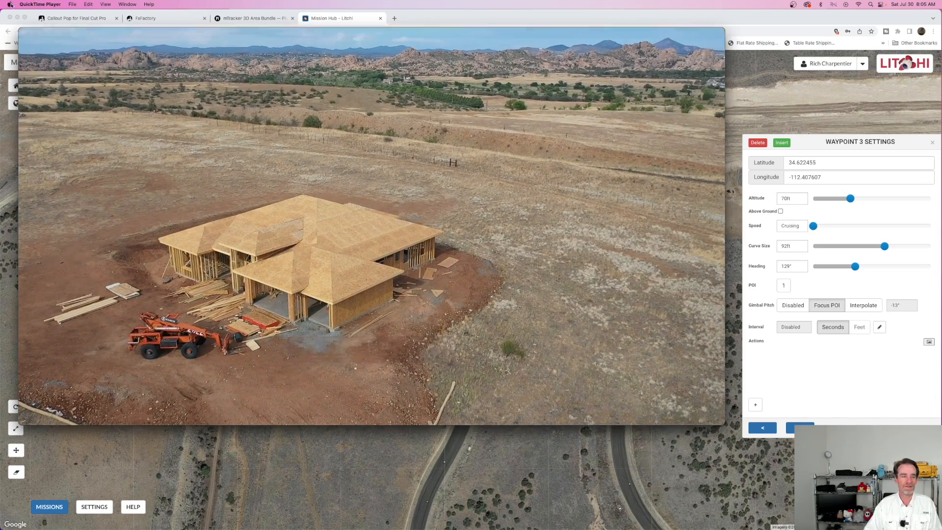
{"action": "left_click", "coordinate": [58, 5]}
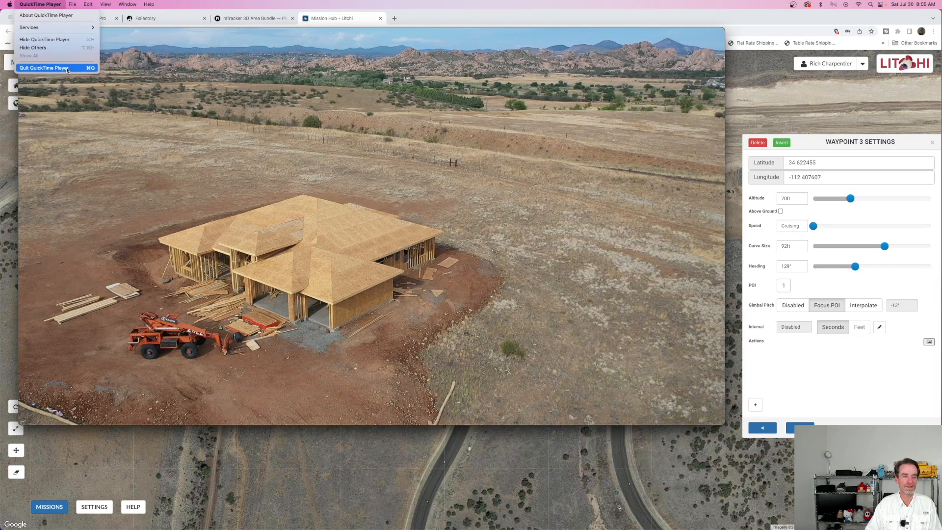
{"action": "left_click", "coordinate": [66, 67]}
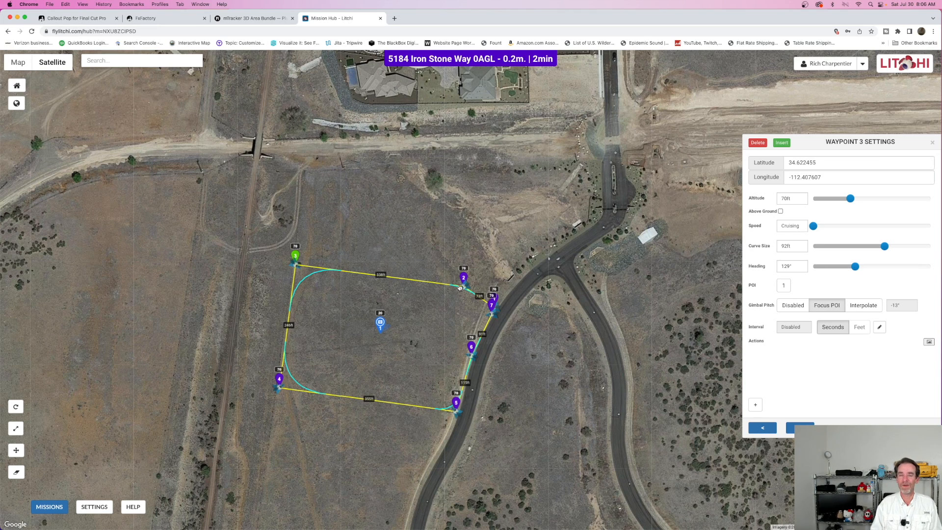
Step: Browse the list of saved Litchi missions and close it without opening another mission
{"action": "left_click", "coordinate": [44, 508]}
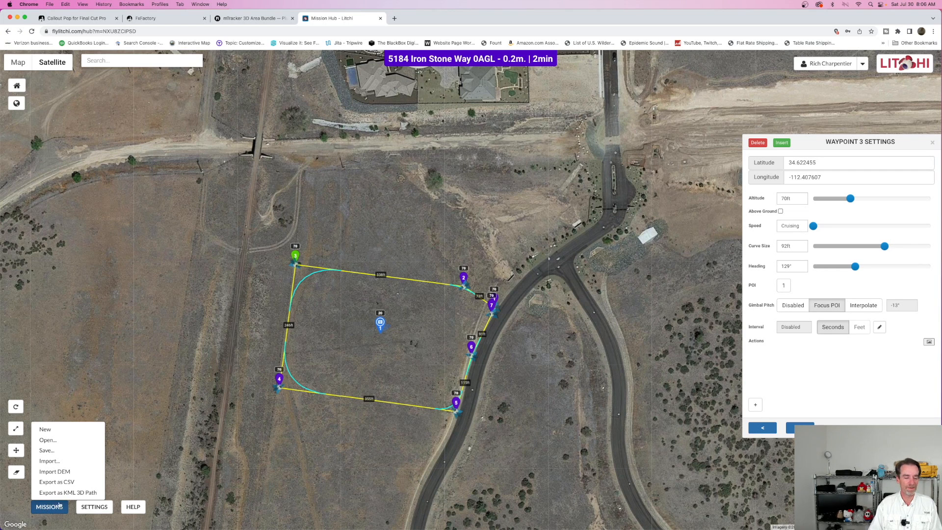
{"action": "left_click", "coordinate": [72, 441]}
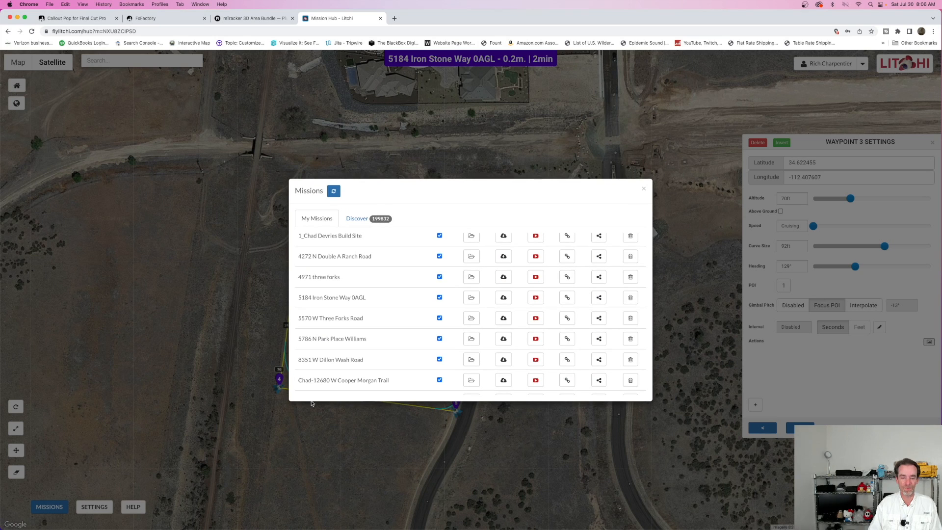
{"action": "scroll", "coordinate": [468, 246], "scroll_direction": "down", "scroll_amount": 15}
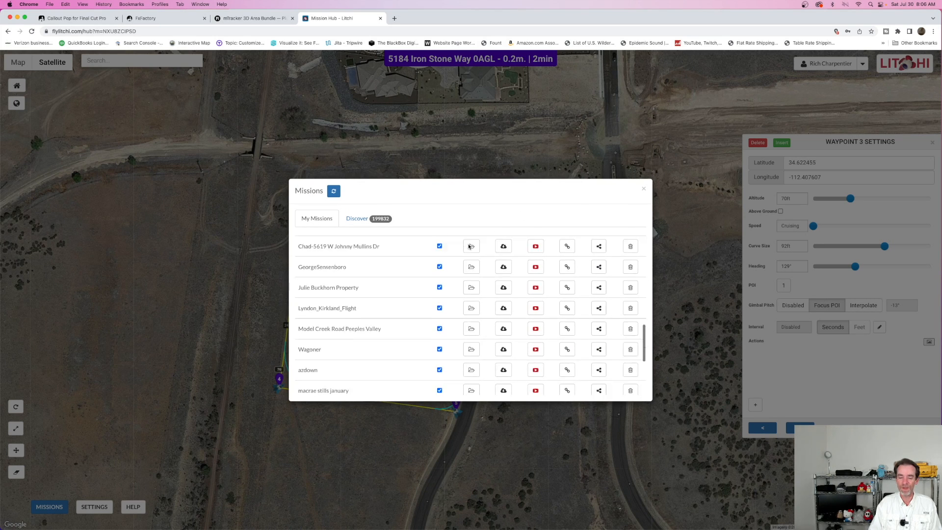
{"action": "scroll", "coordinate": [469, 246], "scroll_direction": "up", "scroll_amount": 15}
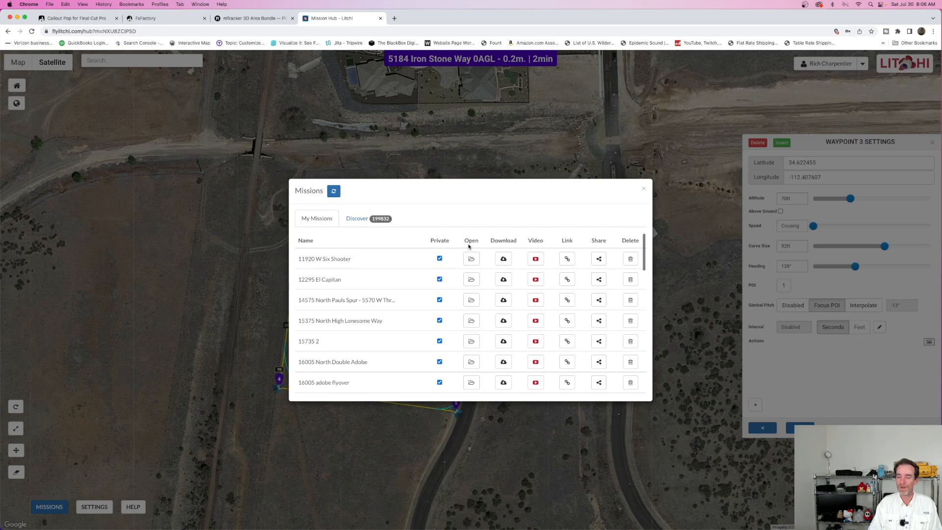
{"action": "left_click", "coordinate": [642, 191]}
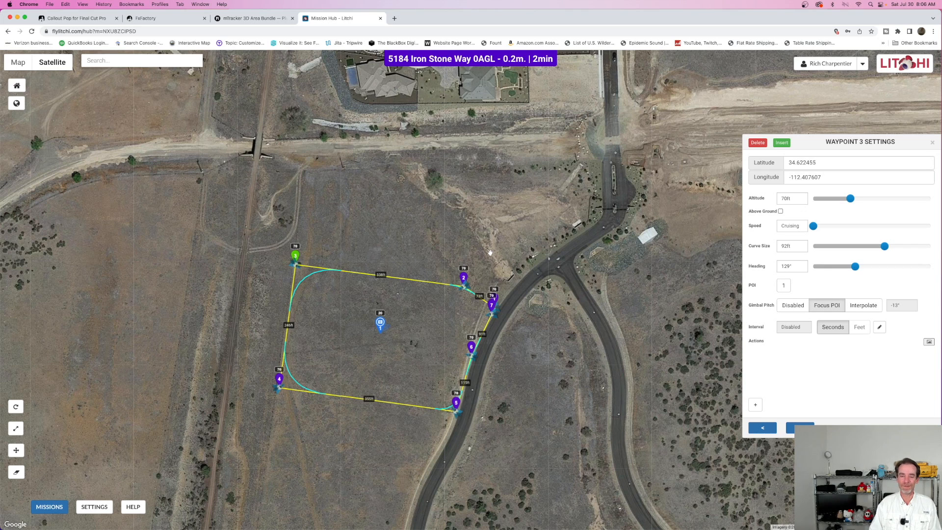
Step: Play AZ Drone Aerial Imaging Reel.mp4 from the WebReady_YouTube_2021_2022 folder and skip ahead to the May 23rd site visit footage
{"action": "mouse_move", "coordinate": [809, 529]}
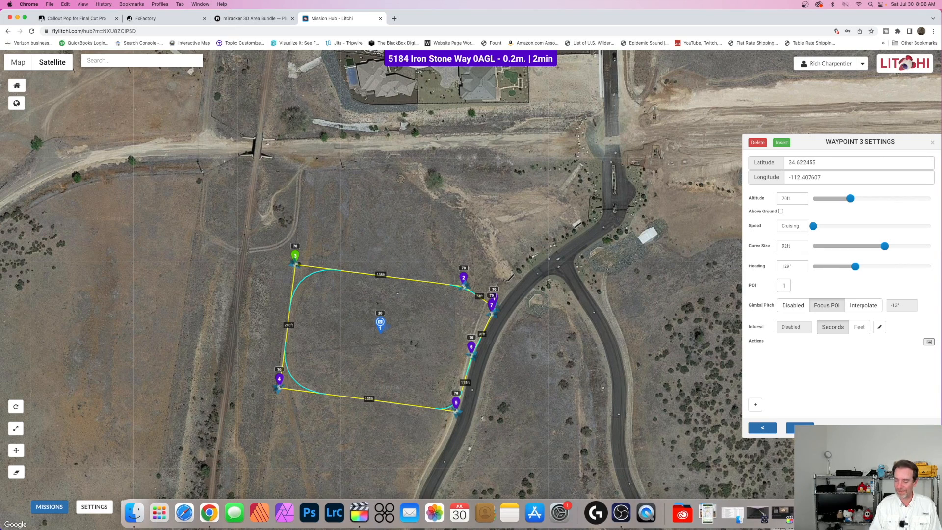
{"action": "left_click", "coordinate": [733, 512]}
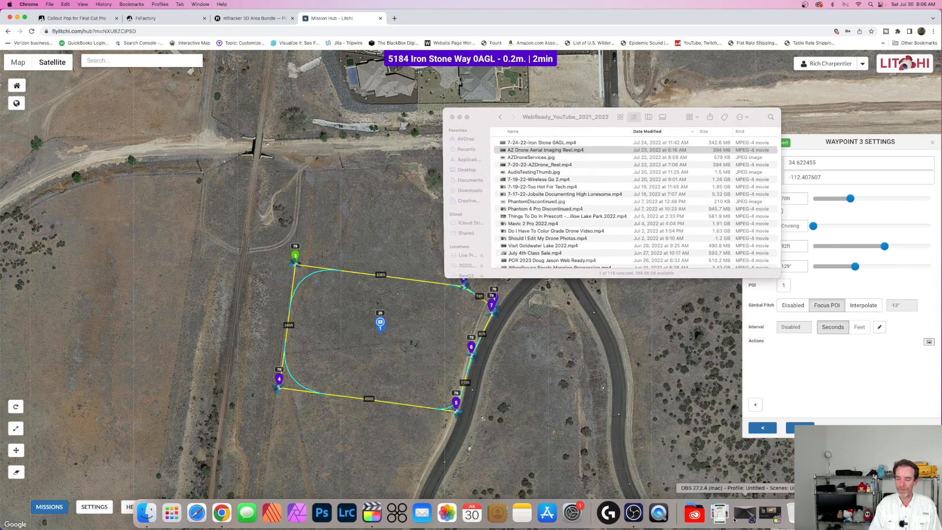
{"action": "double_click", "coordinate": [573, 152]}
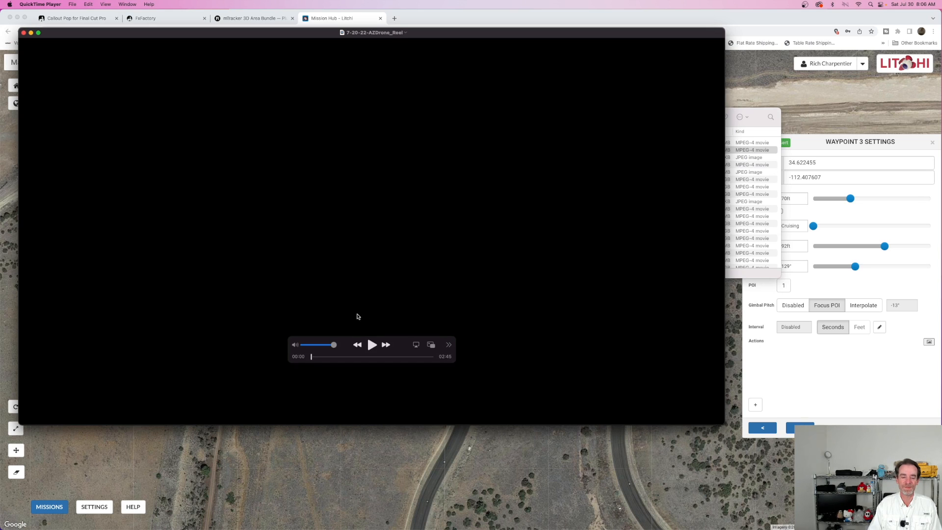
{"action": "left_click", "coordinate": [371, 345]}
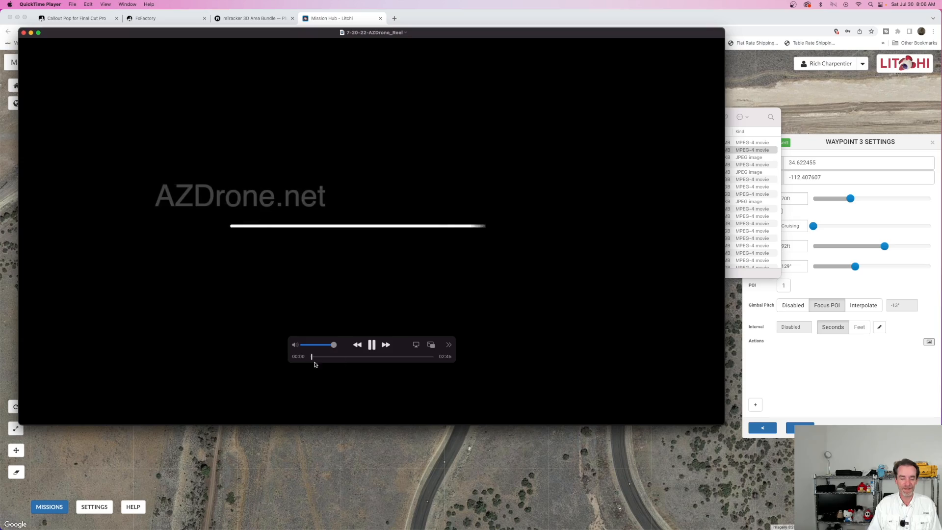
{"action": "left_click_drag", "start_coordinate": [319, 359], "coordinate": [362, 356]}
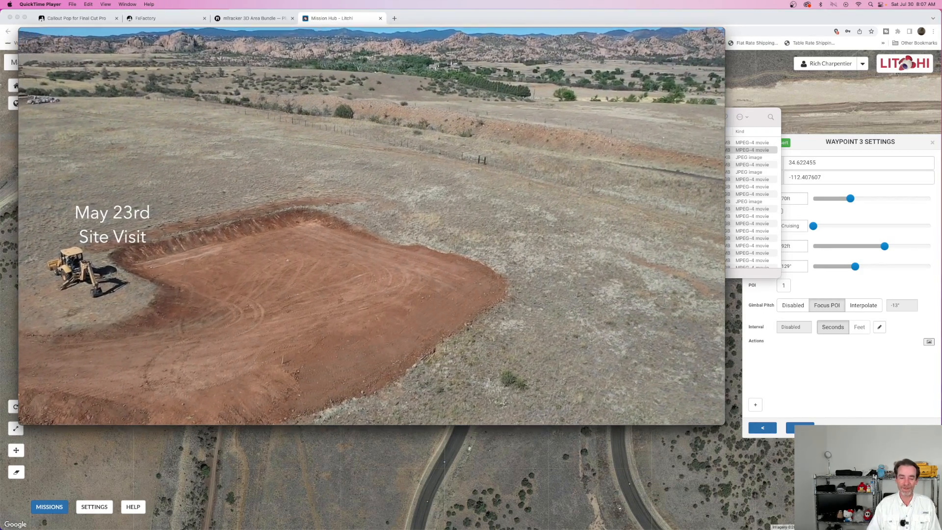
Step: View the reel's July 2019 start and September completion shots from about 1:22, quit QuickTime Player, and return to the mission map
{"action": "mouse_move", "coordinate": [339, 363]}
{"action": "left_click_drag", "start_coordinate": [367, 358], "coordinate": [371, 359]}
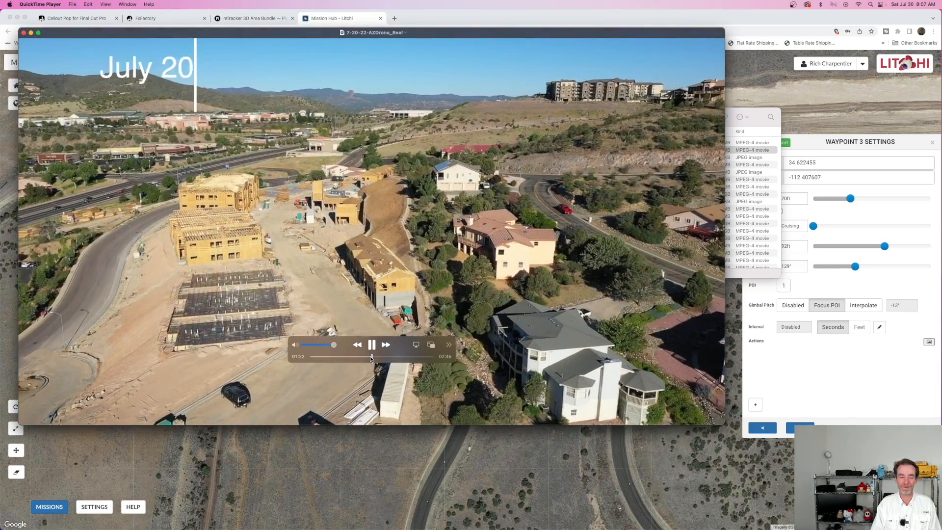
{"action": "left_click", "coordinate": [370, 359]}
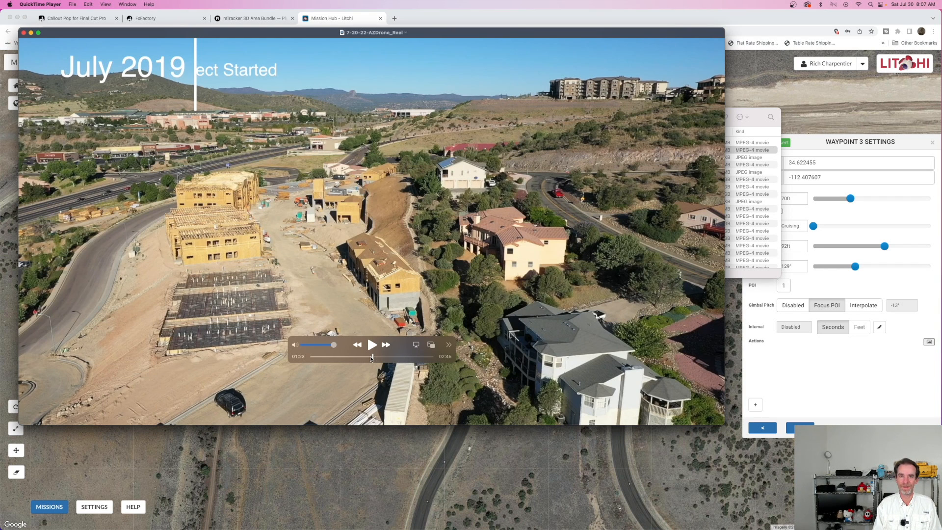
{"action": "key", "text": "space"}
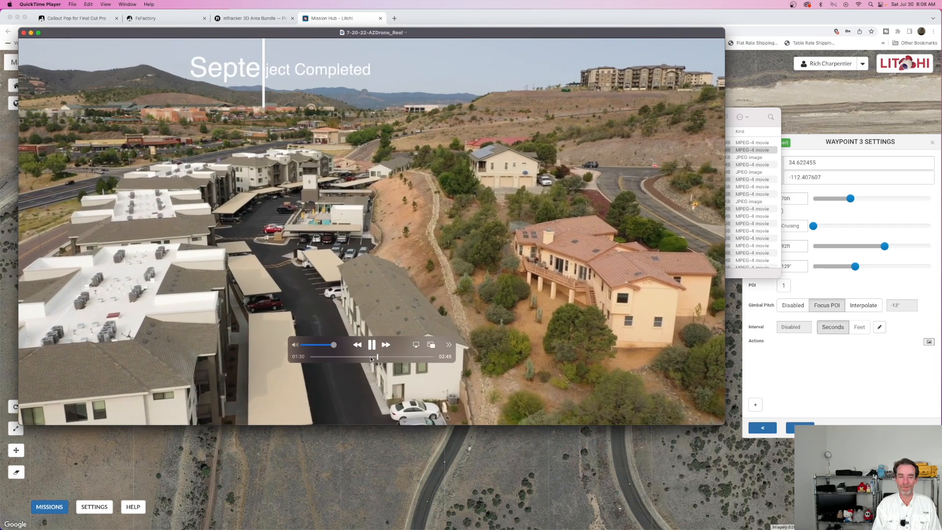
{"action": "key", "text": "space"}
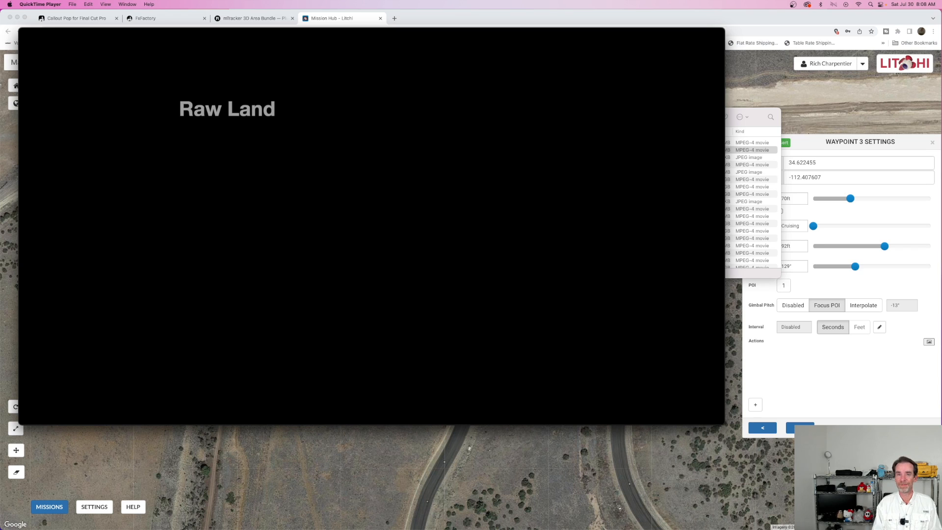
{"action": "left_click", "coordinate": [49, 4]}
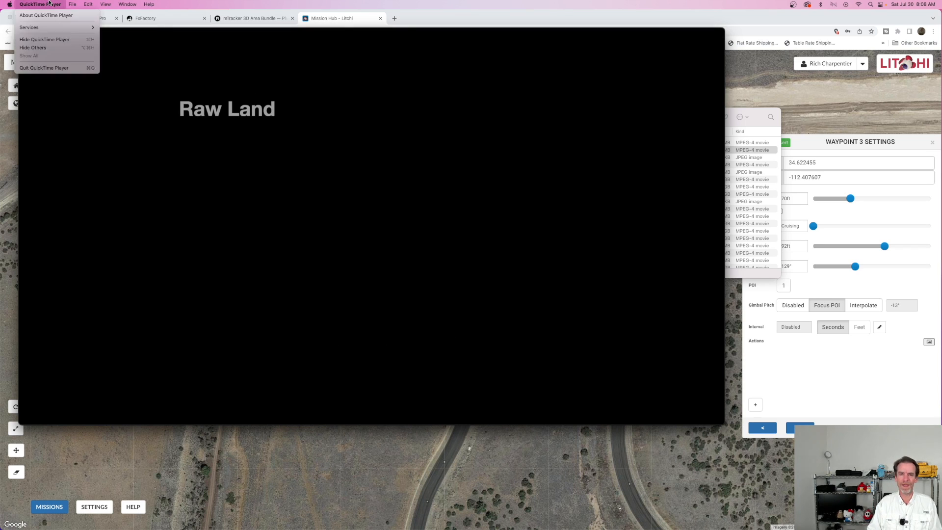
{"action": "left_click", "coordinate": [64, 69]}
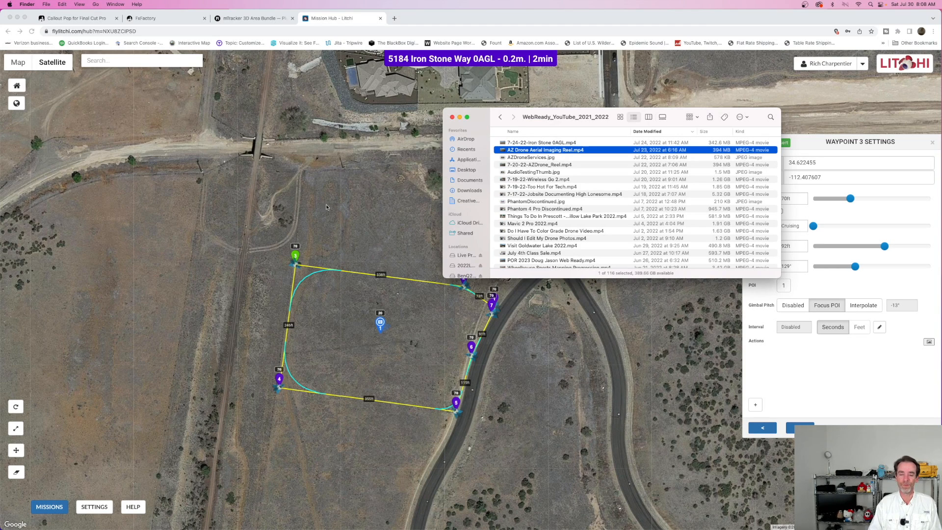
{"action": "left_click", "coordinate": [342, 205]}
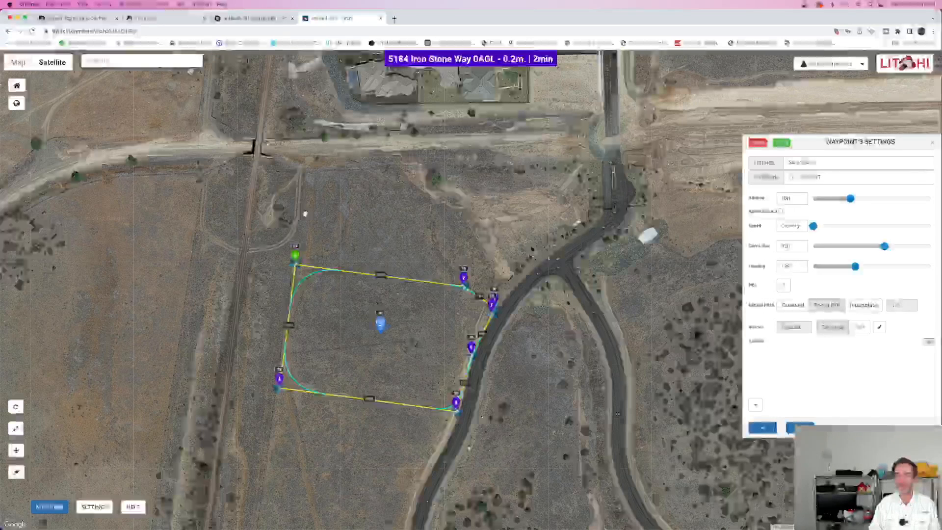
Step: Put the browser away, switch to Final Cut Pro, and move the playhead earlier within the timeline's 7-24-22-Iron Stone 0AGL clip
{"action": "mouse_move", "coordinate": [54, 65]}
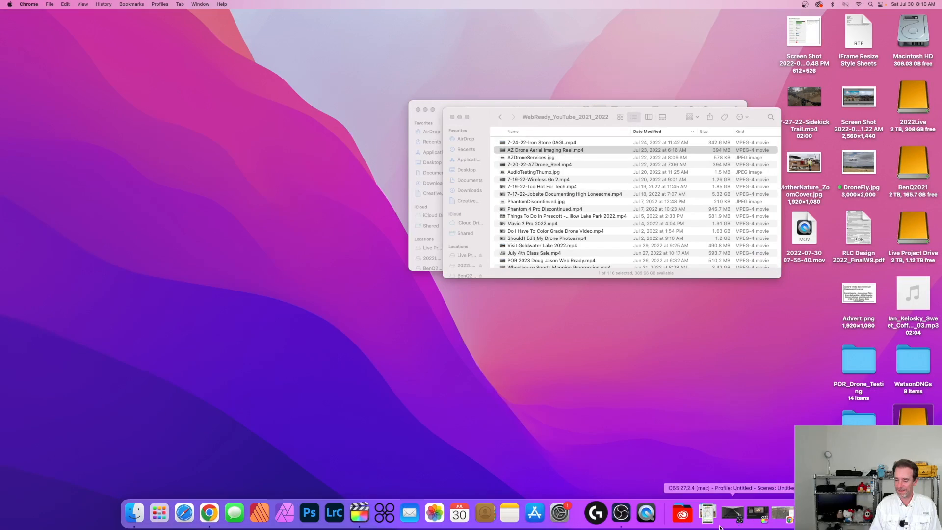
{"action": "left_click", "coordinate": [757, 514]}
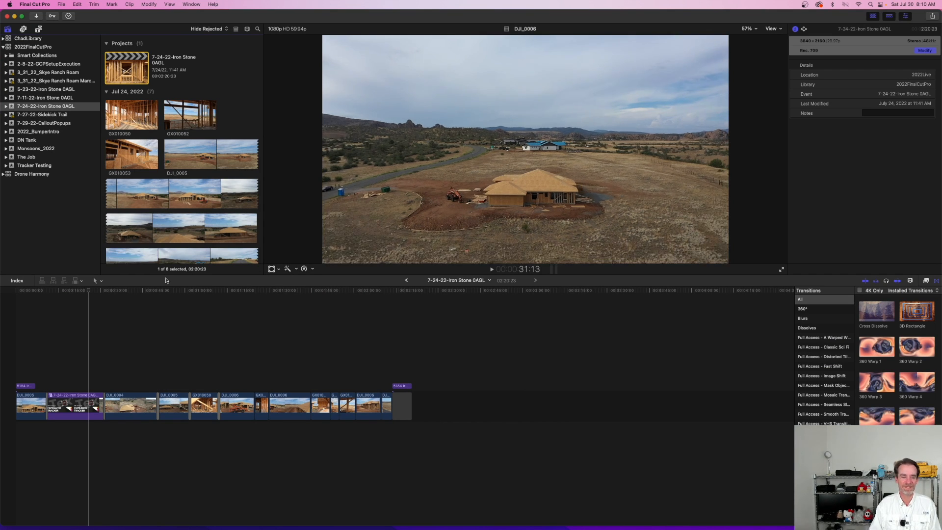
{"action": "left_click", "coordinate": [93, 311]}
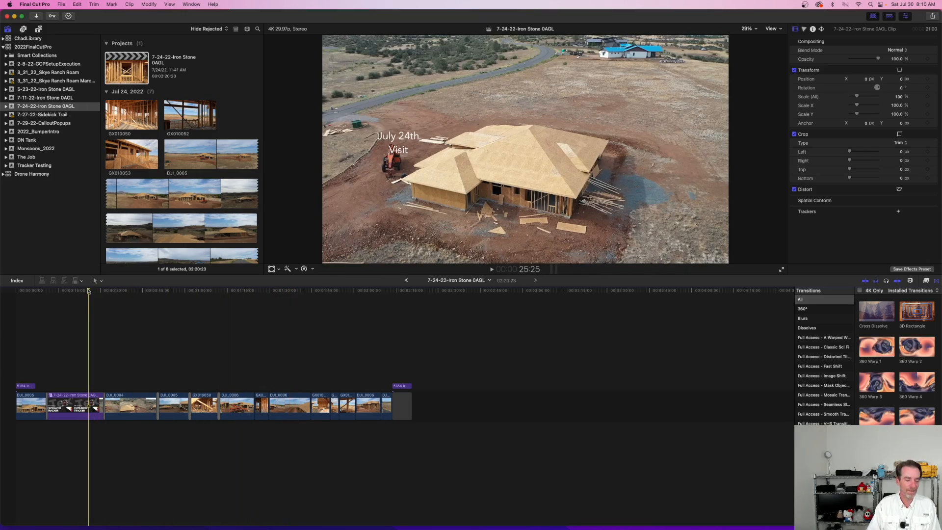
{"action": "left_click_drag", "start_coordinate": [88, 291], "coordinate": [66, 292]}
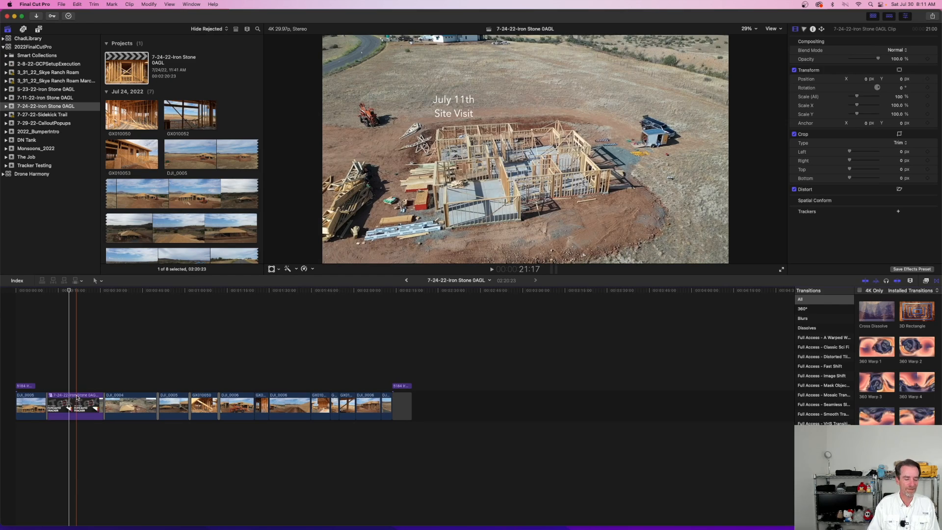
Step: Open the 7-24-22-Iron Stone 0AGL Clip compound clip from the timeline to show its contents
{"action": "double_click", "coordinate": [79, 383]}
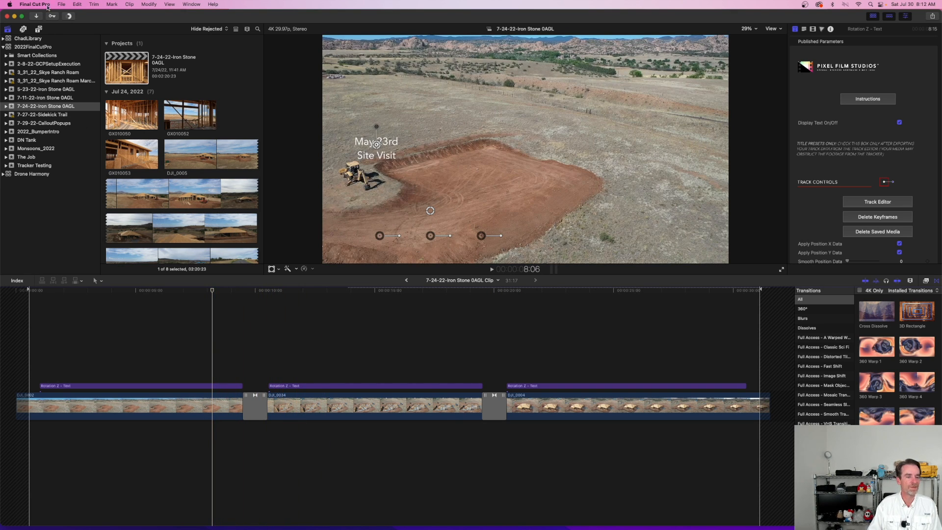
Step: Create an event named 7-30-22-Timelapse demo in the 2022FinalCutPro library, including a new 1080p HD project at 29.97p
{"action": "left_click", "coordinate": [61, 4]}
{"action": "mouse_move", "coordinate": [78, 29]}
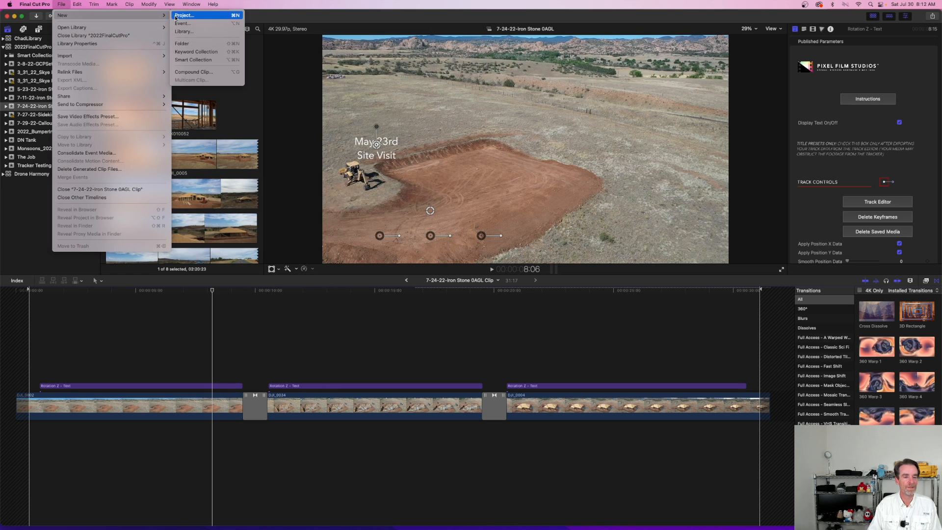
{"action": "left_click", "coordinate": [182, 23]}
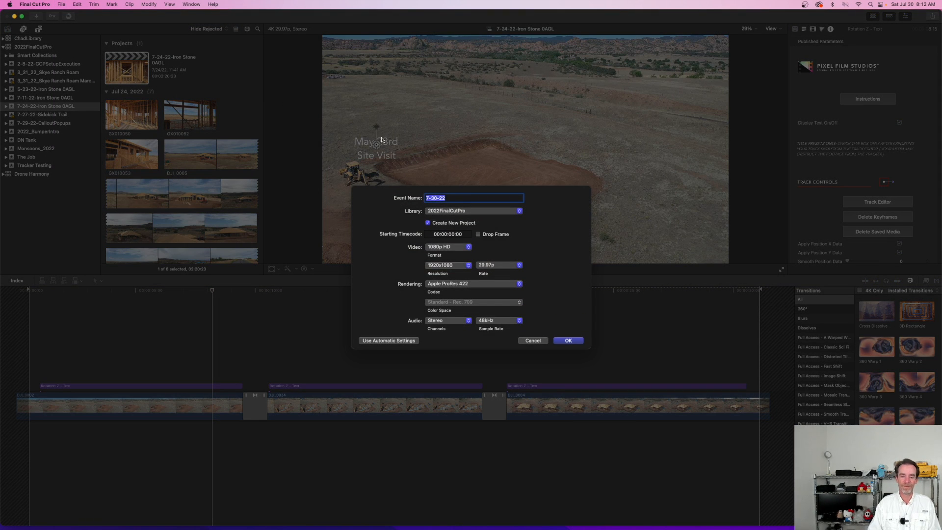
{"action": "left_click", "coordinate": [455, 198]}
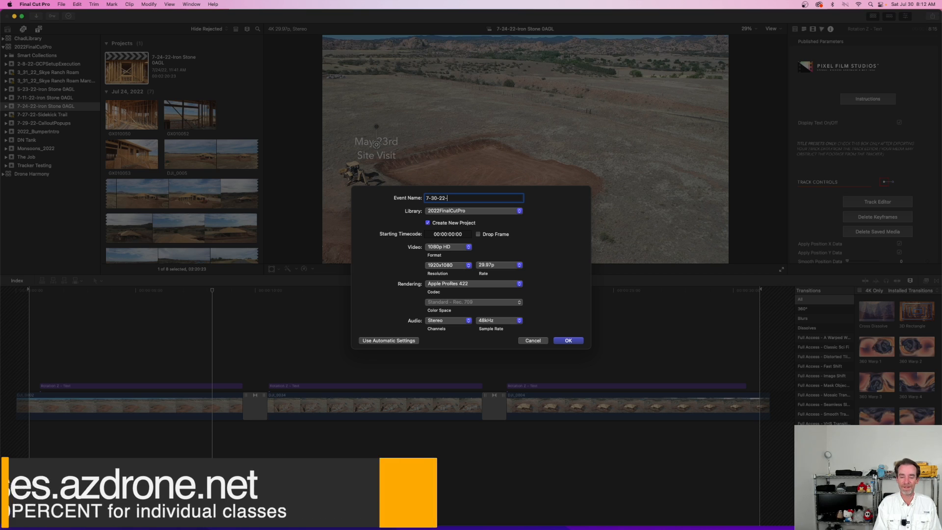
{"action": "type", "text": "Timelapse"}
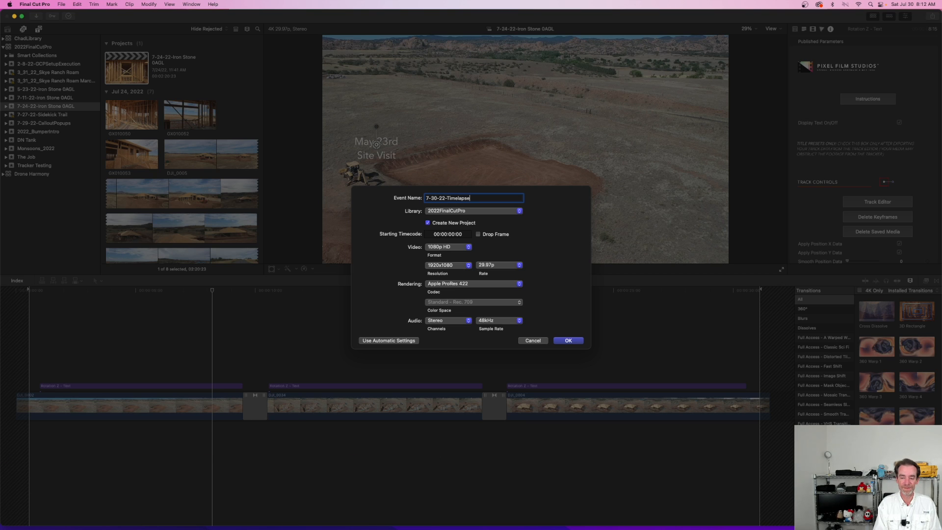
{"action": "type", "text": " demo"}
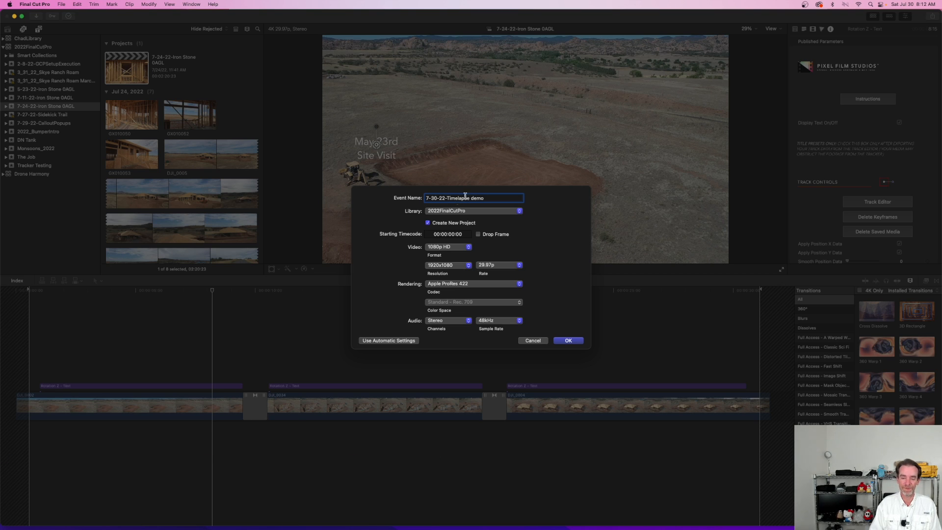
{"action": "triple_click", "coordinate": [497, 198]}
{"action": "key", "text": "super+c"}
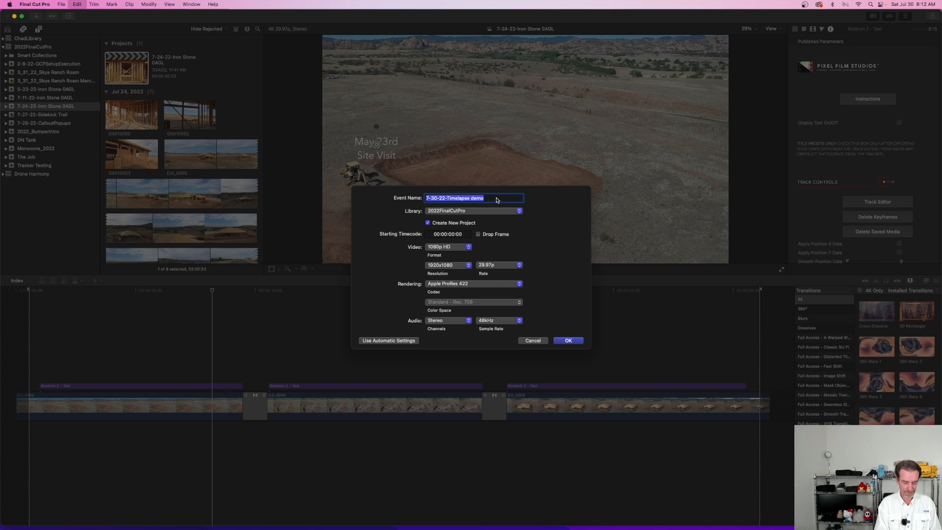
{"action": "left_click", "coordinate": [580, 344]}
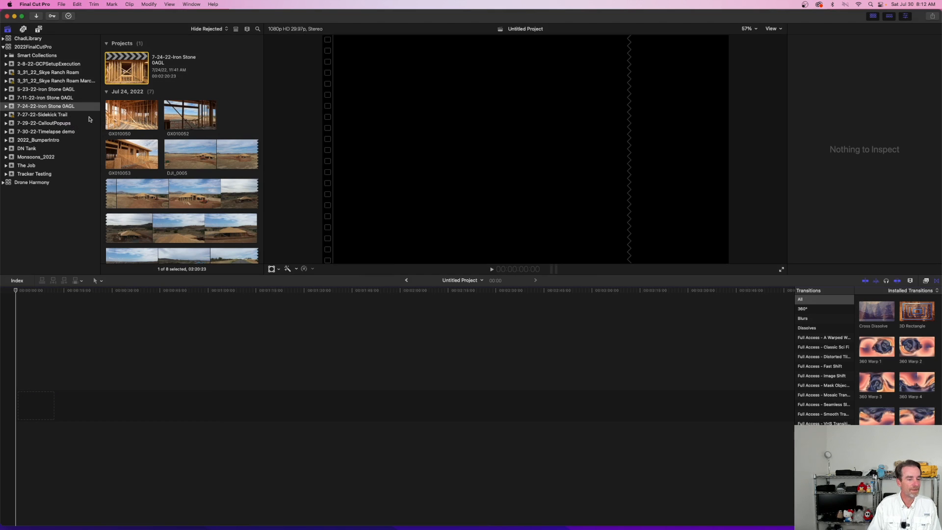
Step: Rename the untitled project in the 7-30-22-Timelapse demo event as 7-30-22-Timelapse demo
{"action": "left_click", "coordinate": [62, 123]}
{"action": "left_click", "coordinate": [65, 131]}
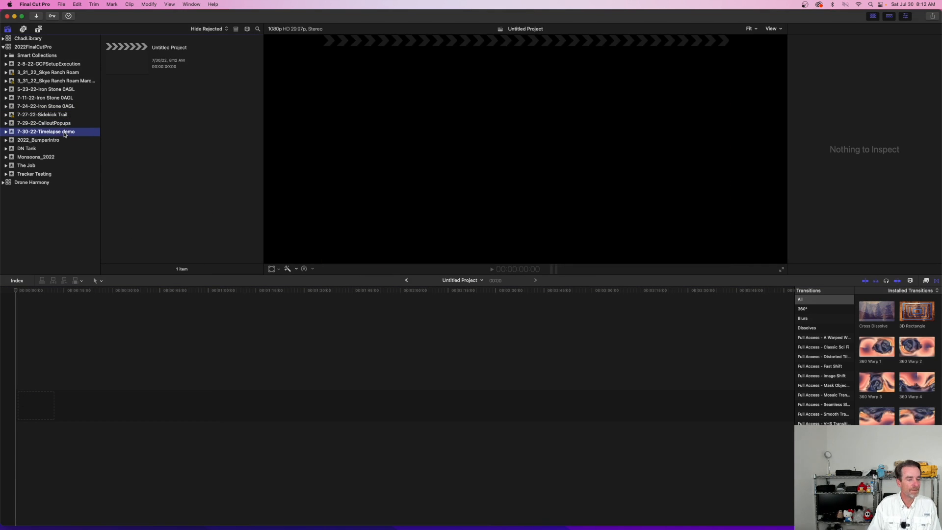
{"action": "left_click", "coordinate": [164, 48]}
{"action": "type", "text": "demo"}
{"action": "left_click", "coordinate": [127, 65]}
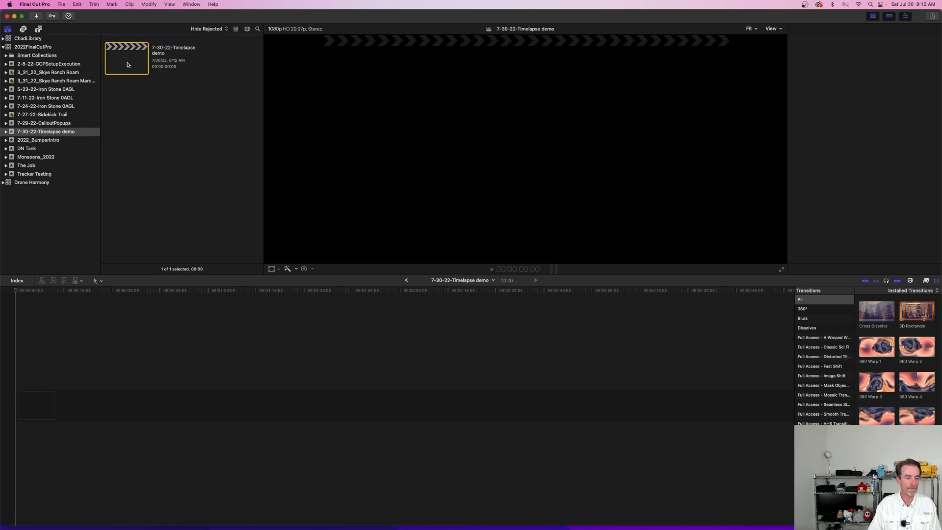
Step: Put the WebReady_YouTube_2021_2022 window away and go from the July 24 Flight Video and Stills folder to its parent folder
{"action": "key", "text": "ctrl+Up"}
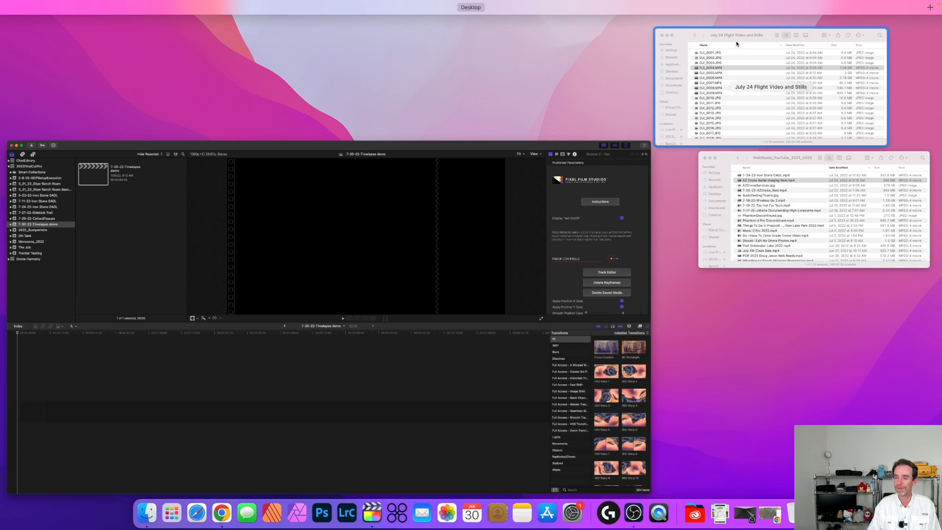
{"action": "left_click", "coordinate": [709, 161]}
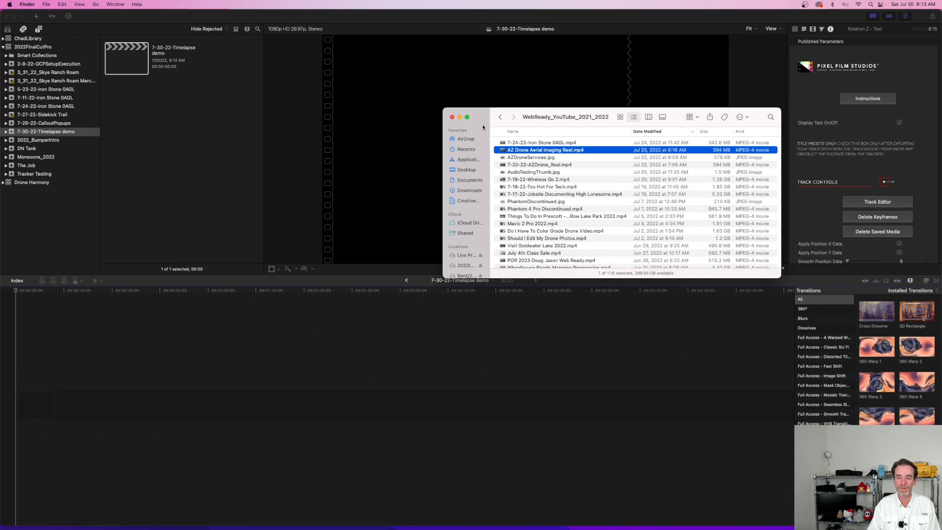
{"action": "left_click", "coordinate": [459, 117]}
{"action": "key", "text": "ctrl+Up"}
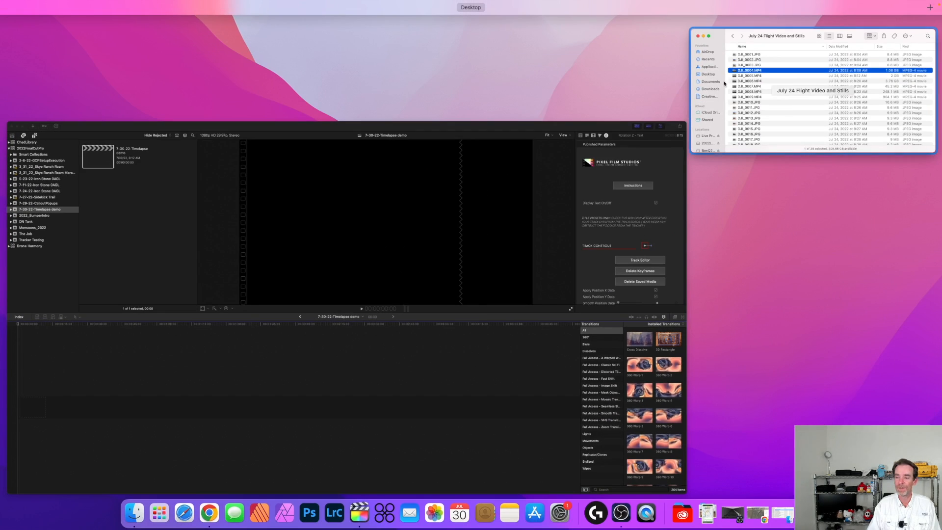
{"action": "left_click", "coordinate": [772, 90]}
{"action": "left_click", "coordinate": [465, 111]}
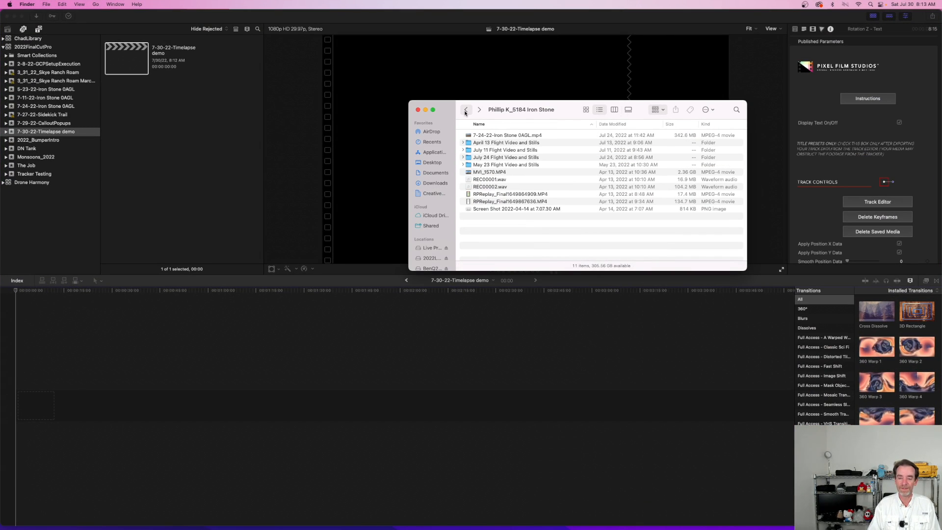
Step: Add DJI_0002.MP4 from the May 23 flight's Video folder to the start of the empty project timeline
{"action": "left_click", "coordinate": [492, 144]}
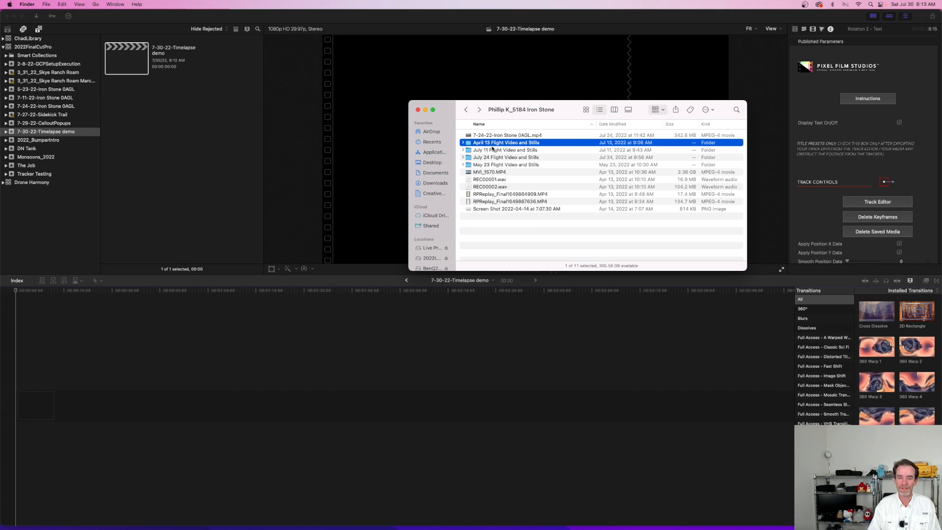
{"action": "left_click", "coordinate": [497, 165]}
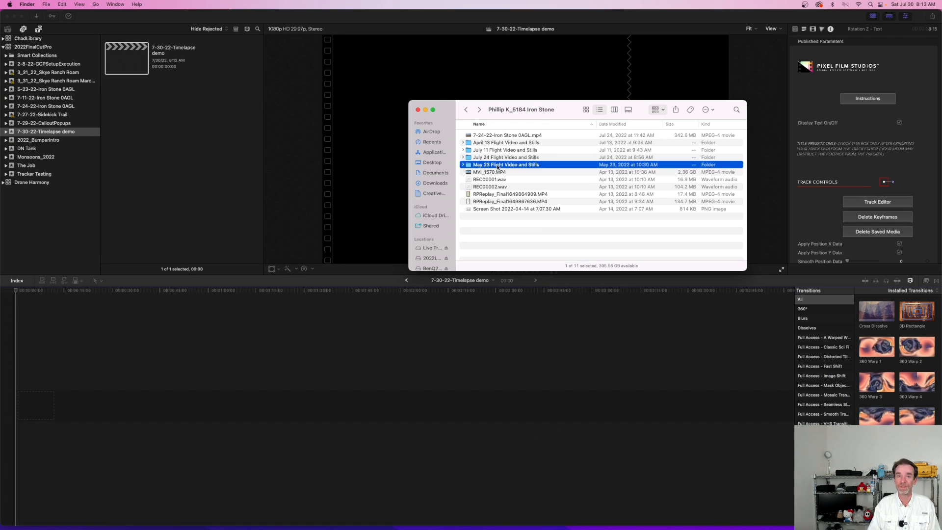
{"action": "double_click", "coordinate": [485, 164]}
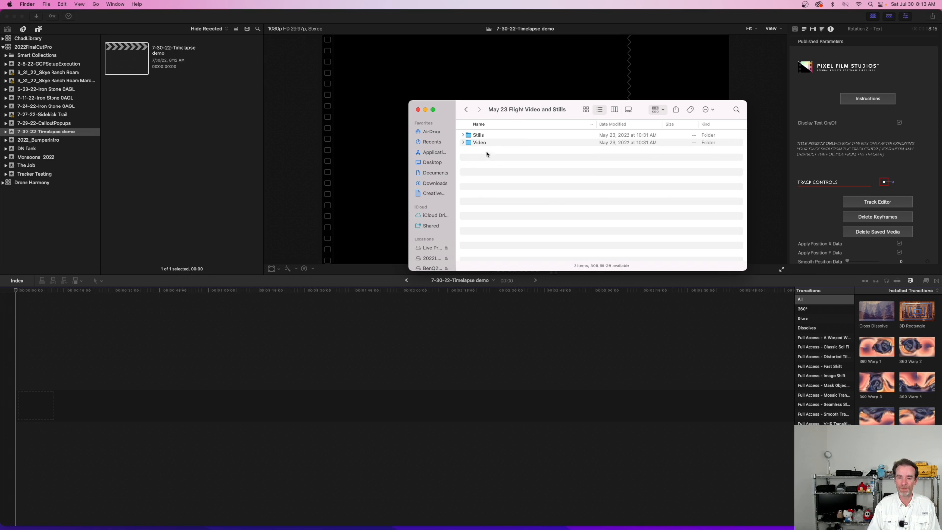
{"action": "double_click", "coordinate": [484, 142]}
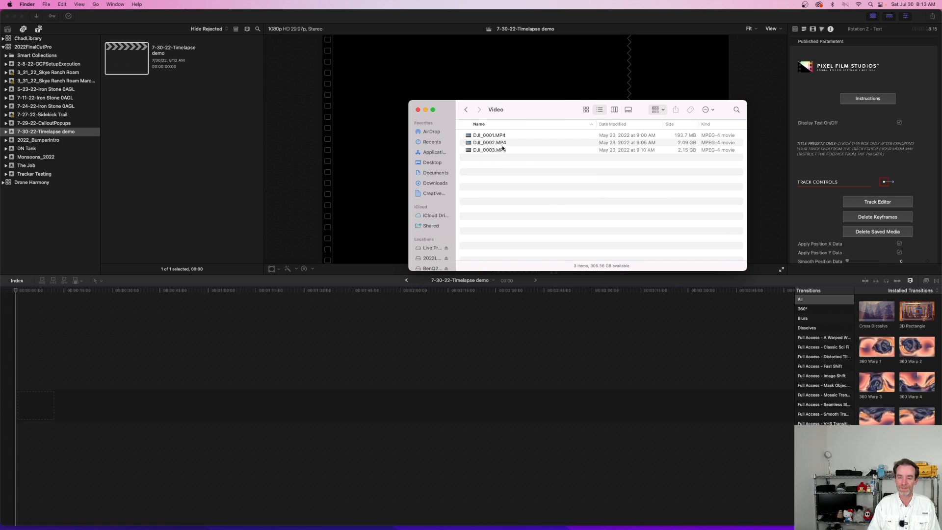
{"action": "left_click", "coordinate": [503, 143]}
{"action": "left_click_drag", "start_coordinate": [488, 145], "coordinate": [31, 399]}
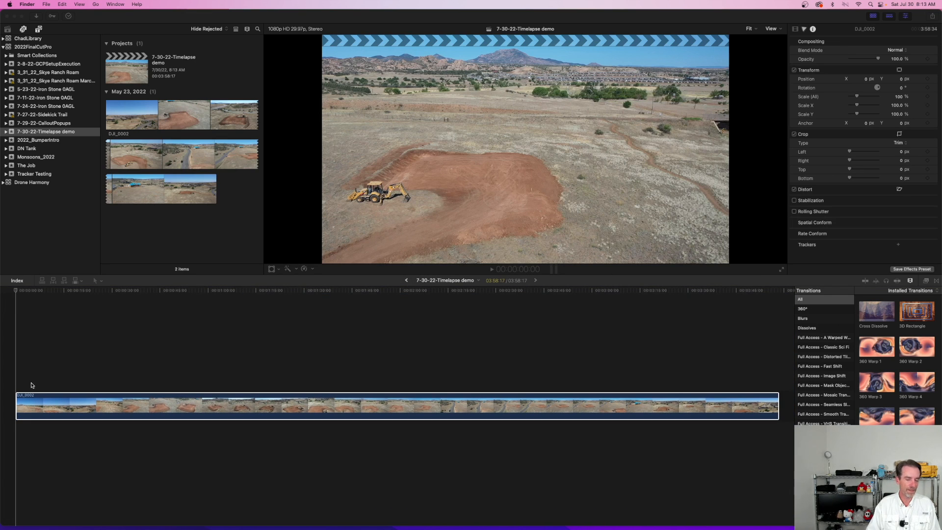
Step: Trim the start of the DJI_0002 clip by splitting it at 29:24 and deleting the section before the cut
{"action": "left_click", "coordinate": [16, 291]}
{"action": "left_click_drag", "start_coordinate": [16, 292], "coordinate": [110, 298]}
{"action": "key", "text": "space"}
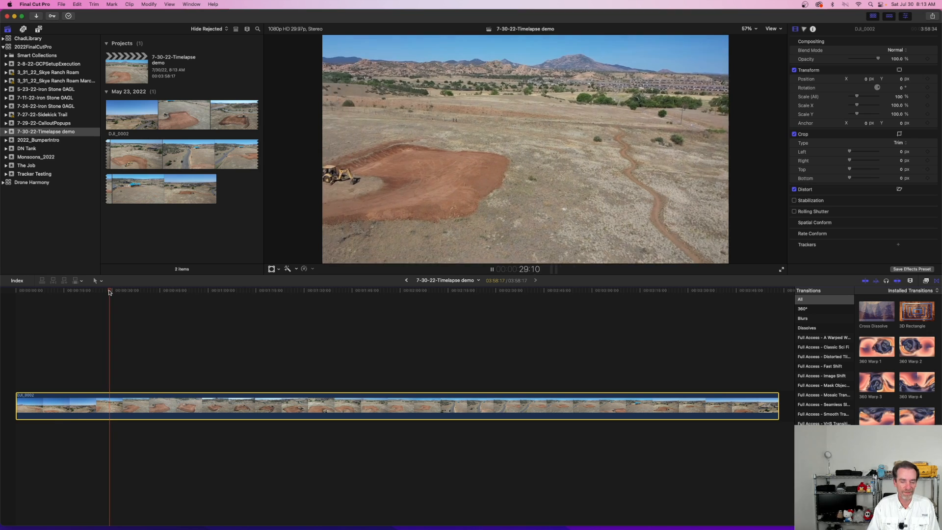
{"action": "key", "text": "space"}
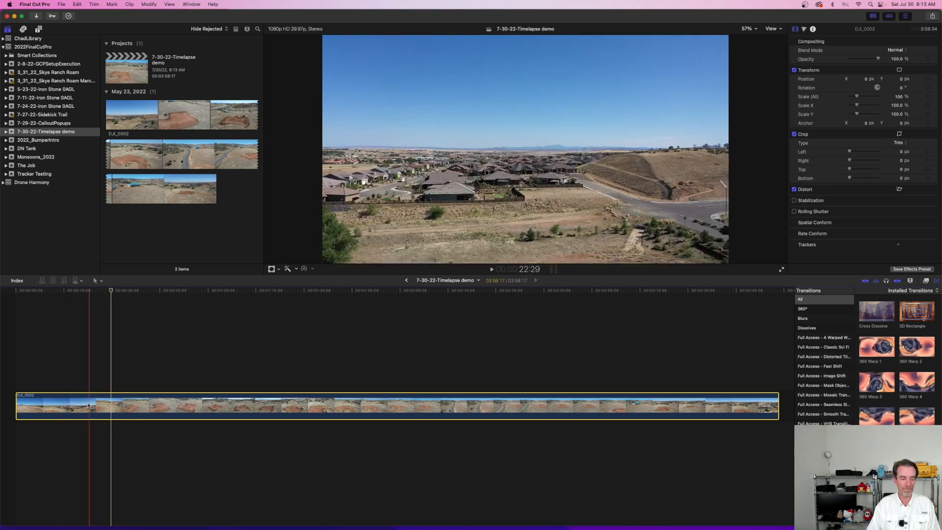
{"action": "key", "text": "b"}
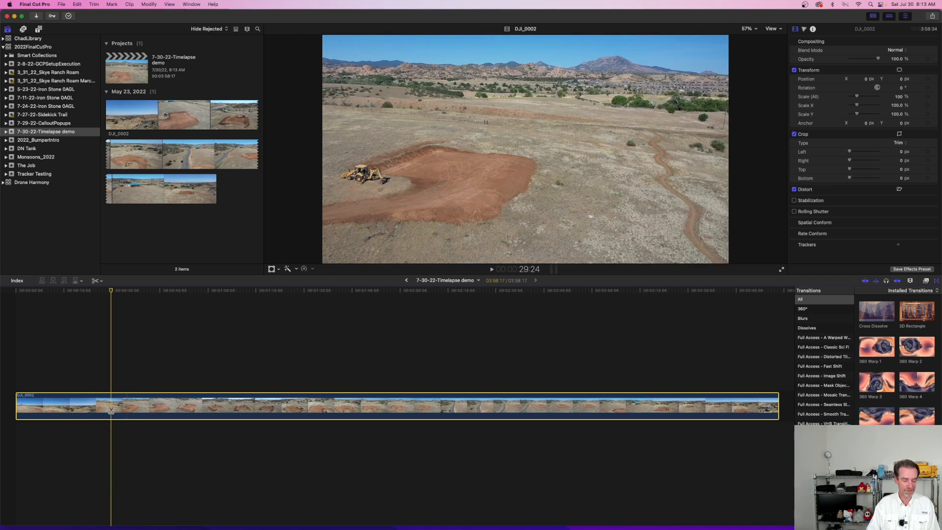
{"action": "left_click", "coordinate": [110, 410]}
{"action": "key", "text": "a"}
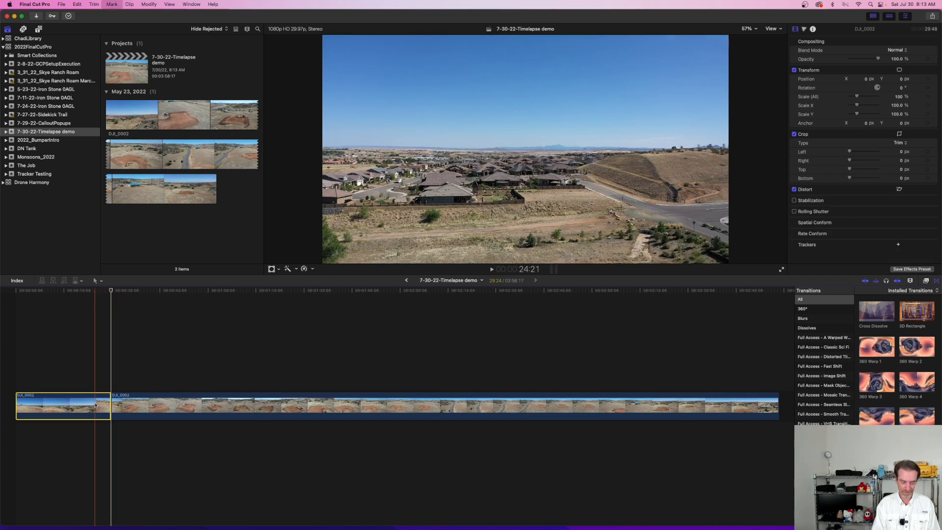
{"action": "key", "text": "Delete"}
Step: Play the opening of the trimmed DJI_0002 clip and return the playhead to the timeline's start
{"action": "left_click", "coordinate": [15, 291]}
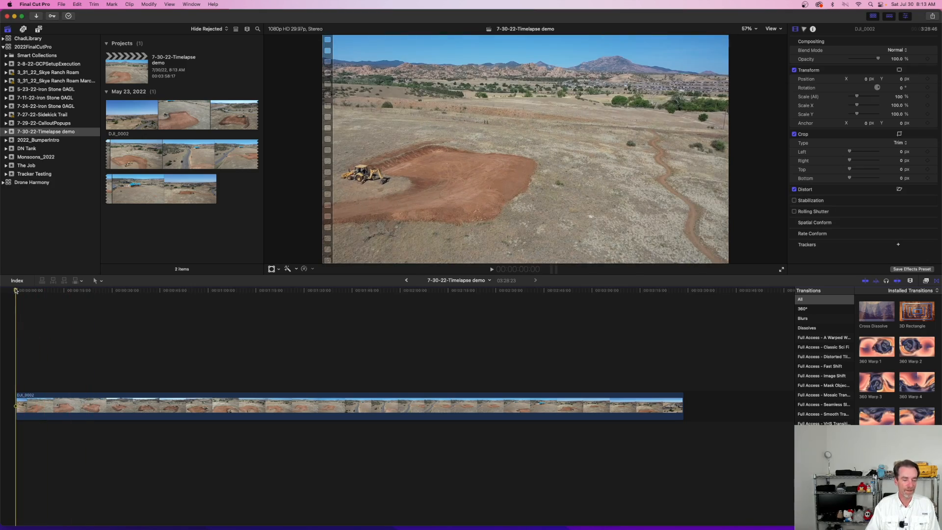
{"action": "key", "text": "space"}
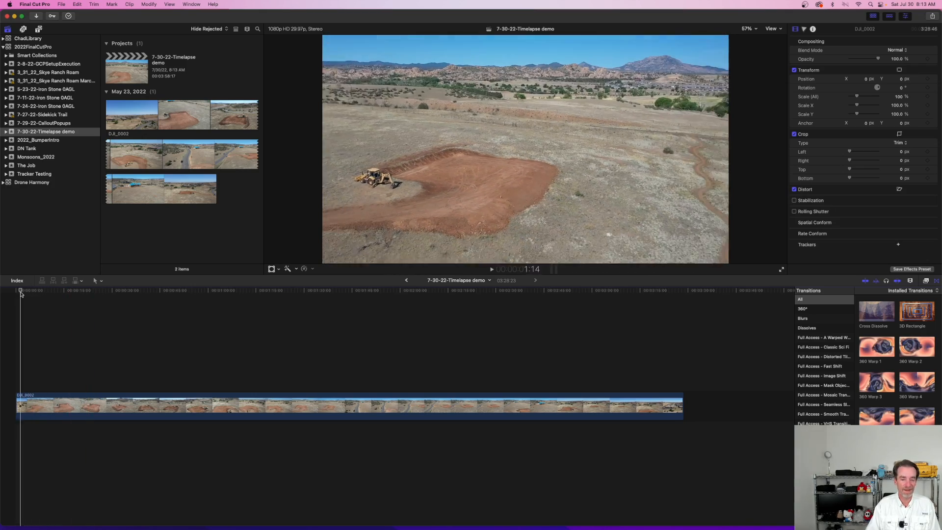
{"action": "left_click", "coordinate": [19, 293]}
Step: Switch to Finder and open the Video folder inside July 11 Flight Video and Stills
{"action": "key", "text": "super+Tab"}
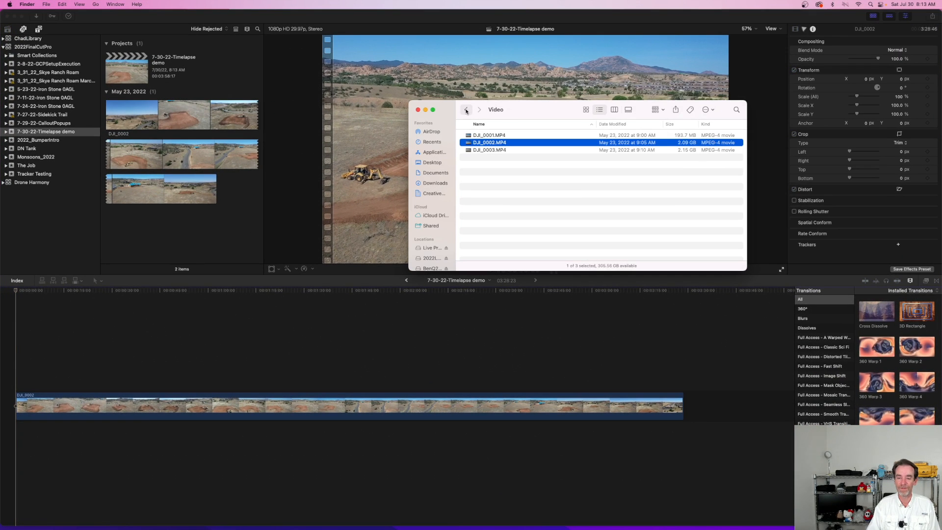
{"action": "left_click", "coordinate": [466, 110]}
{"action": "left_click", "coordinate": [466, 110]}
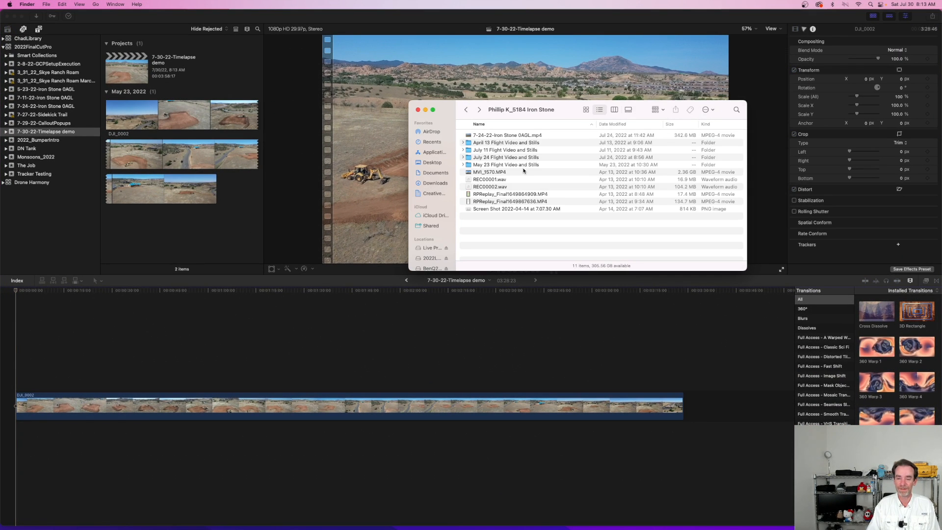
{"action": "left_click", "coordinate": [509, 150]}
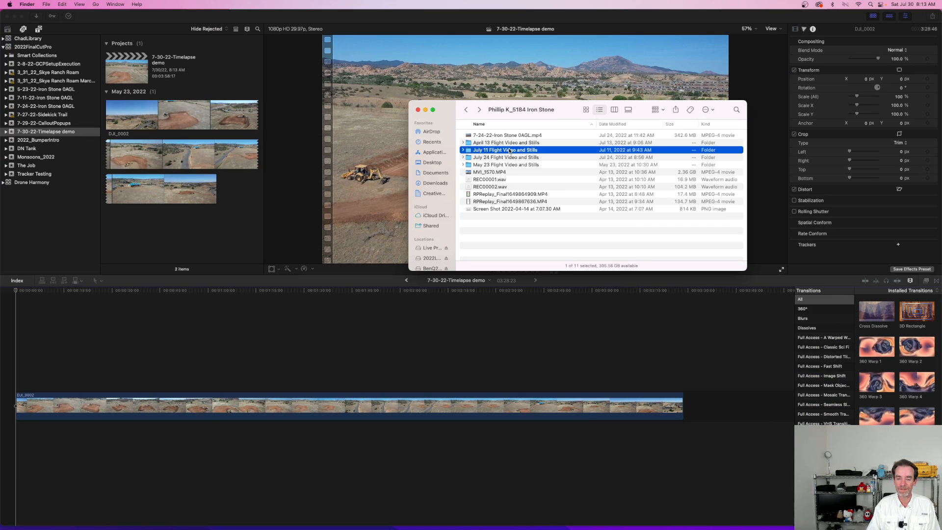
{"action": "double_click", "coordinate": [510, 151]}
{"action": "double_click", "coordinate": [490, 150]}
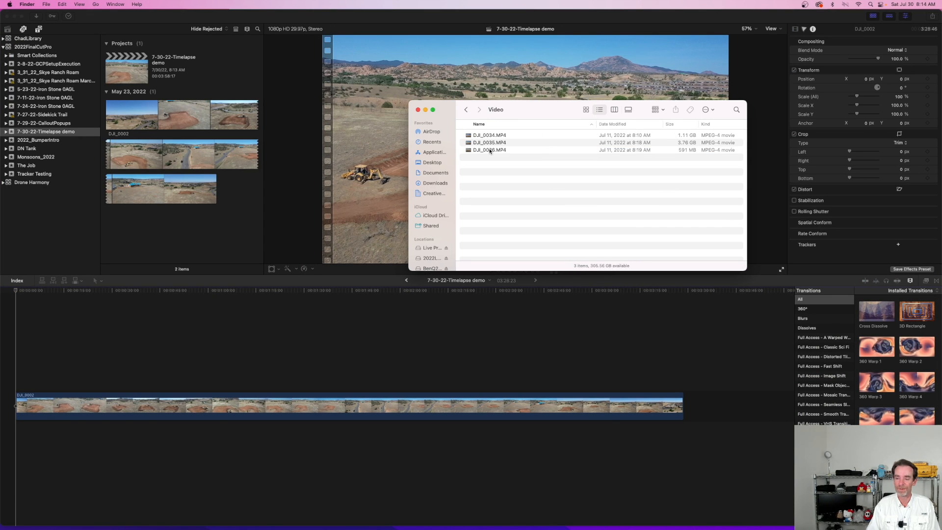
Step: Preview DJI_0034.MP4 in QuickTime Player, close it, and place the file above DJI_0002 at the start of the timeline
{"action": "double_click", "coordinate": [545, 135]}
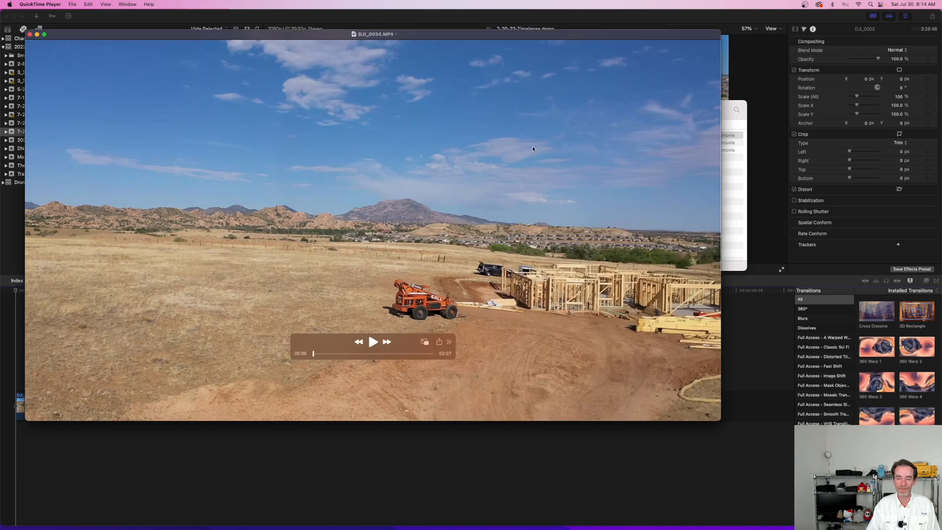
{"action": "left_click_drag", "start_coordinate": [325, 358], "coordinate": [339, 358]}
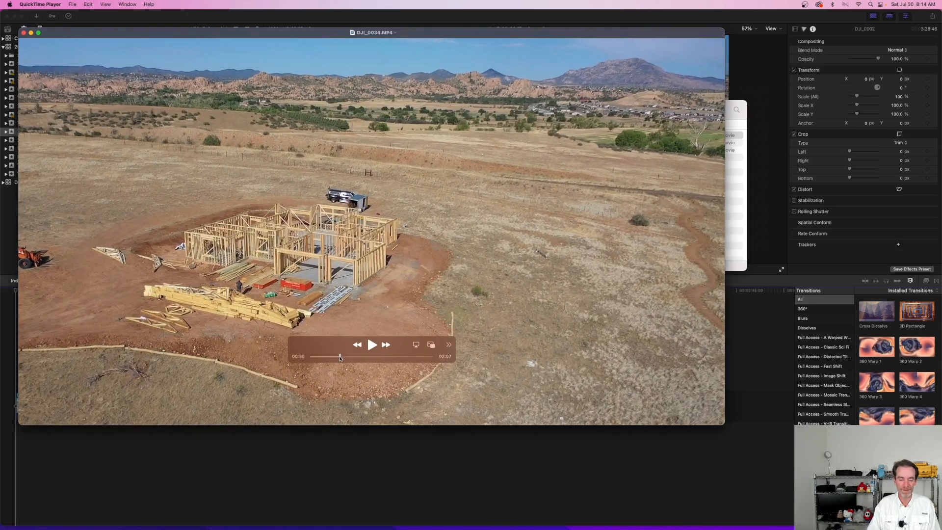
{"action": "left_click", "coordinate": [22, 33]}
{"action": "left_click_drag", "start_coordinate": [504, 136], "coordinate": [10, 368]}
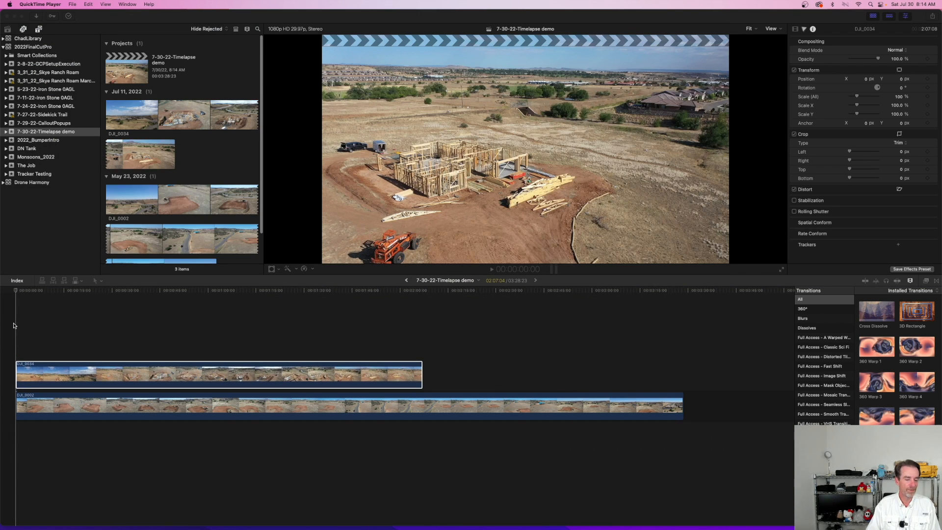
Step: Split DJI_0034 at 27:12, delete the section before the cut, and move the remaining clip to the timeline's start
{"action": "left_click", "coordinate": [14, 292]}
{"action": "left_click_drag", "start_coordinate": [13, 293], "coordinate": [103, 297]}
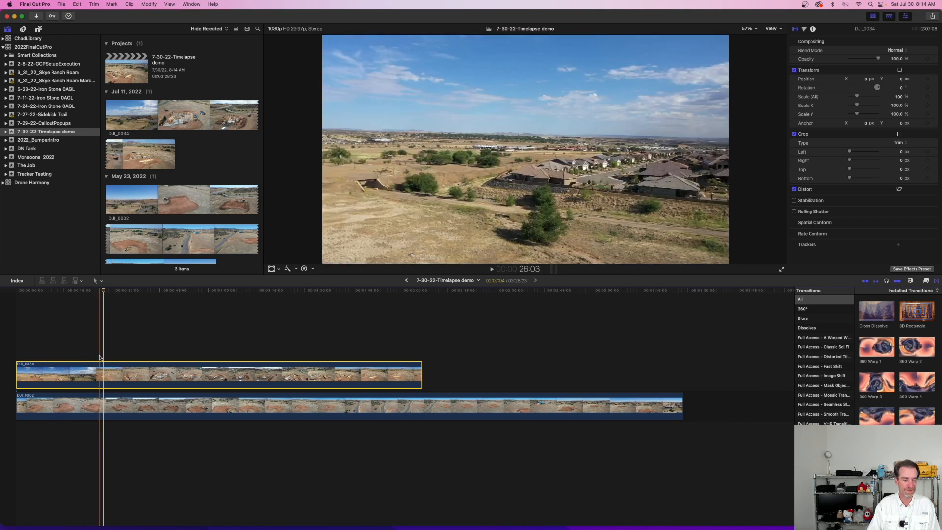
{"action": "key", "text": "b"}
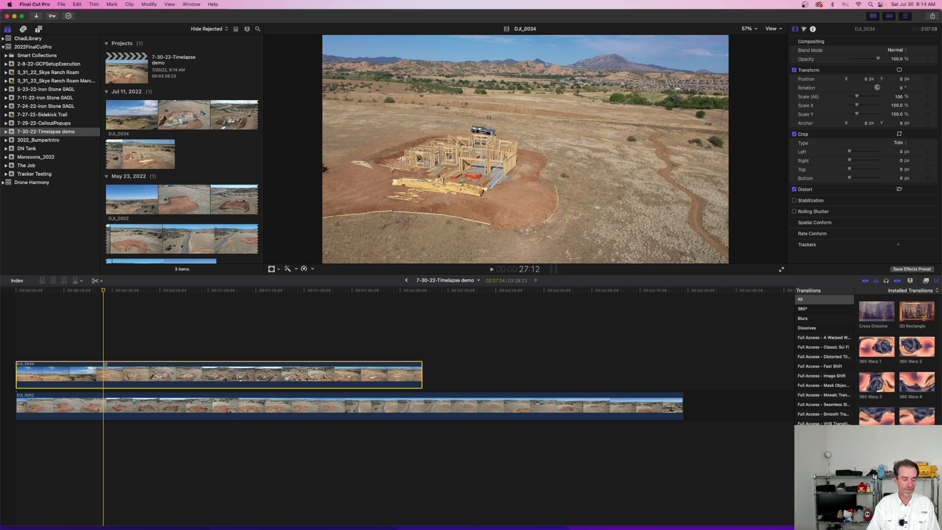
{"action": "left_click", "coordinate": [102, 371]}
{"action": "key", "text": "a"}
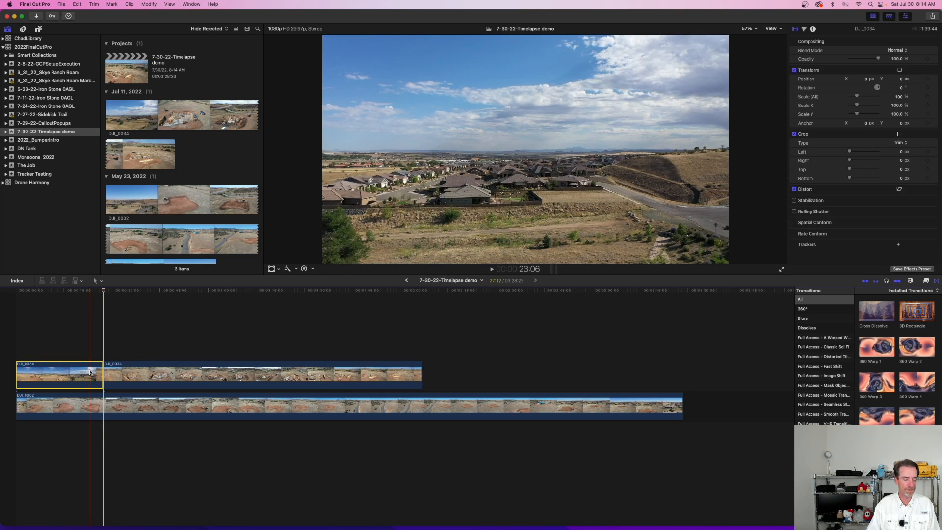
{"action": "key", "text": "Delete"}
{"action": "left_click_drag", "start_coordinate": [125, 372], "coordinate": [38, 368]}
{"action": "left_click_drag", "start_coordinate": [104, 291], "coordinate": [14, 303]}
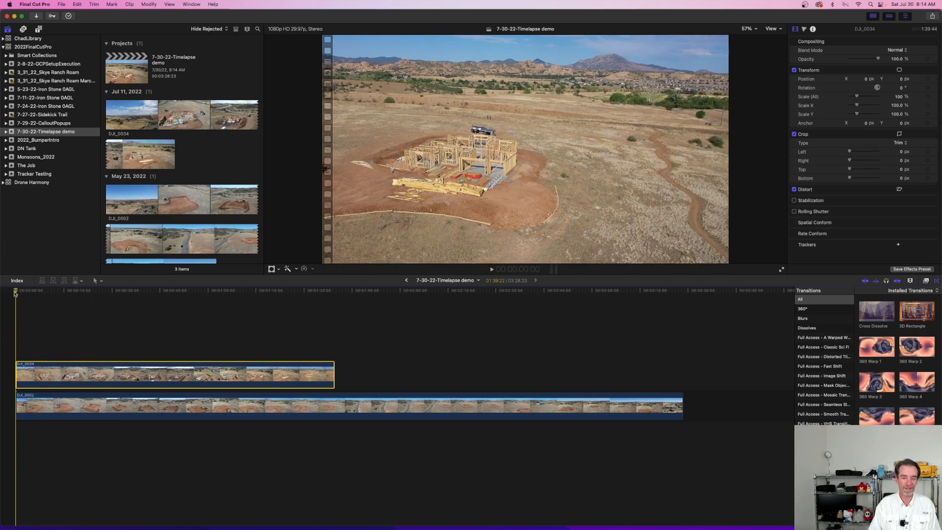
Step: Disable and enable DJI_0034 repeatedly at the timeline's start to compare its framing with DJI_0002
{"action": "key", "text": "v"}
{"action": "key", "text": "v"}
{"action": "key", "text": "v"}
{"action": "key", "text": "v"}
{"action": "key", "text": "v"}
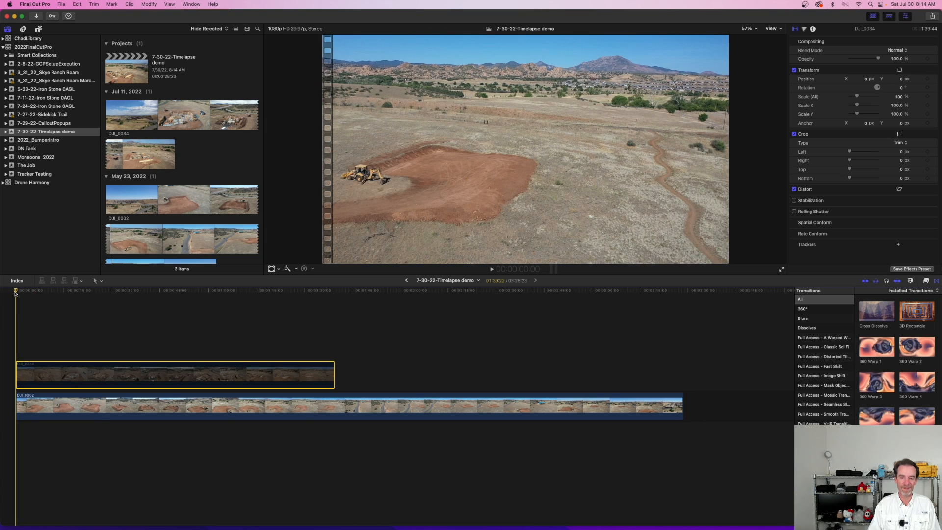
{"action": "key", "text": "v"}
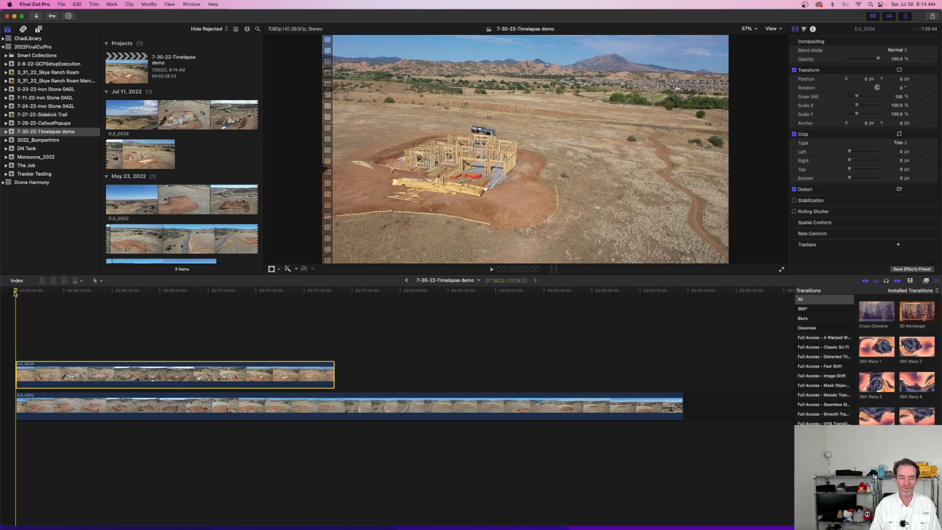
{"action": "key", "text": "v"}
{"action": "key", "text": "v"}
{"action": "key", "text": "v"}
{"action": "key", "text": "v"}
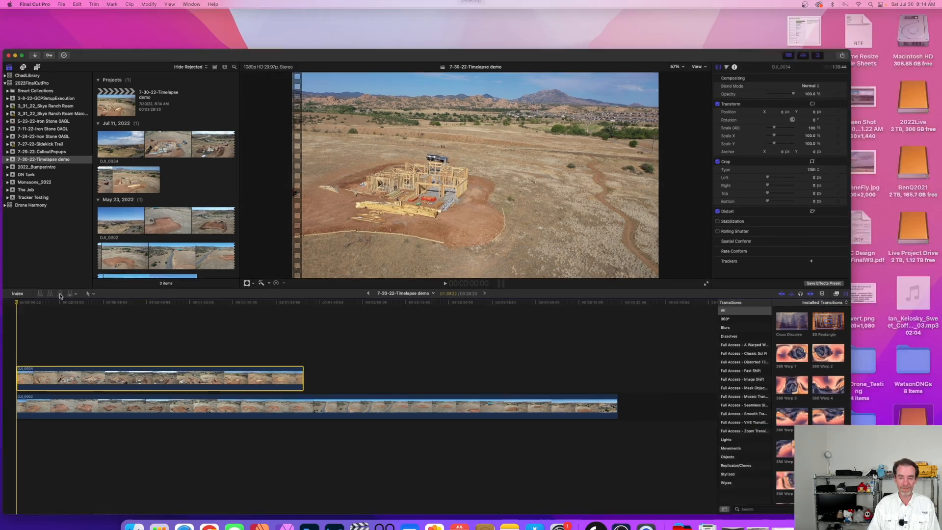
Step: Switch to Finder and open the July 24 Flight Video and Stills folder
{"action": "left_click", "coordinate": [795, 111]}
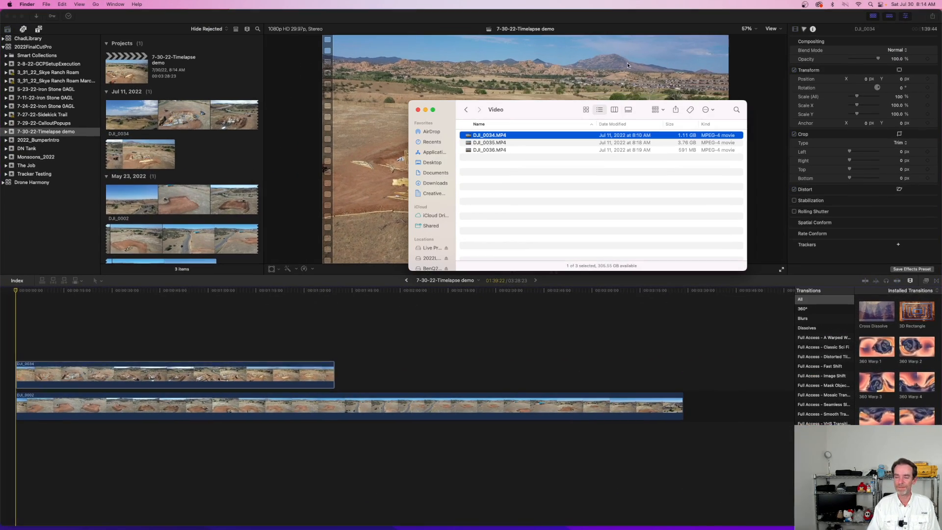
{"action": "left_click", "coordinate": [466, 110]}
{"action": "left_click", "coordinate": [466, 110]}
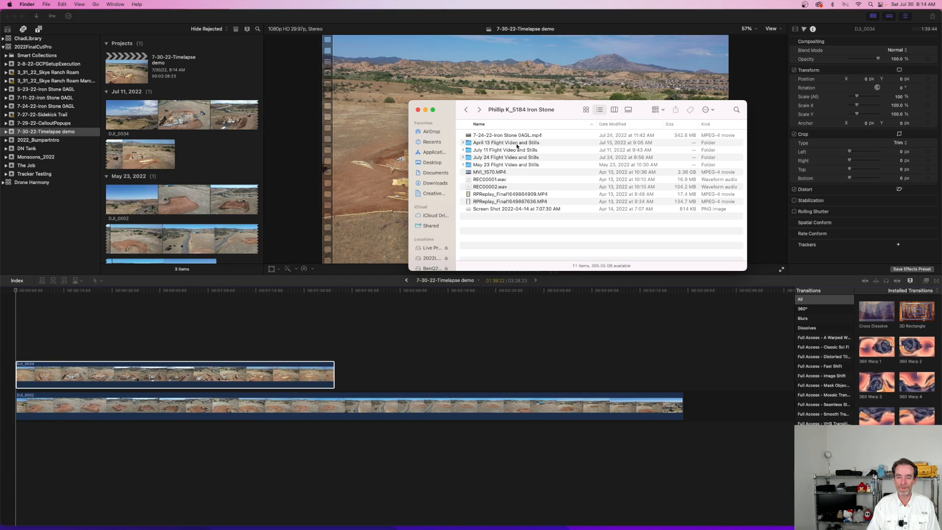
{"action": "double_click", "coordinate": [504, 158]}
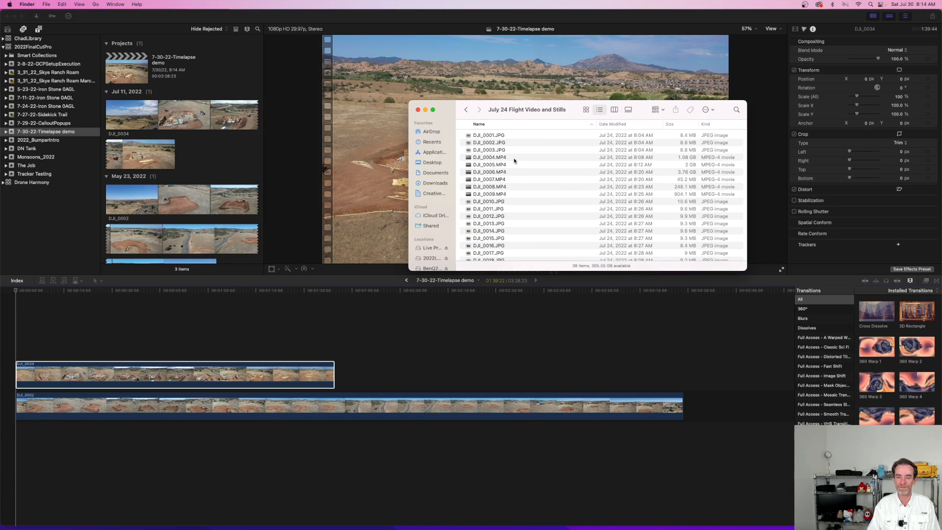
Step: Preview DJI_0004.MP4 in QuickTime Player, close it, and place the file above DJI_0034 at the start of the timeline
{"action": "left_click", "coordinate": [504, 158]}
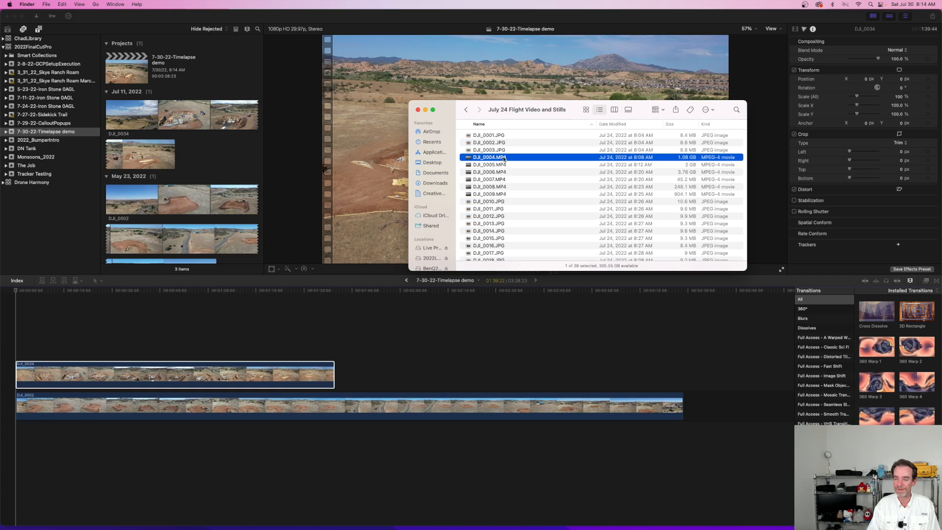
{"action": "double_click", "coordinate": [504, 157]}
{"action": "left_click_drag", "start_coordinate": [332, 359], "coordinate": [338, 356]}
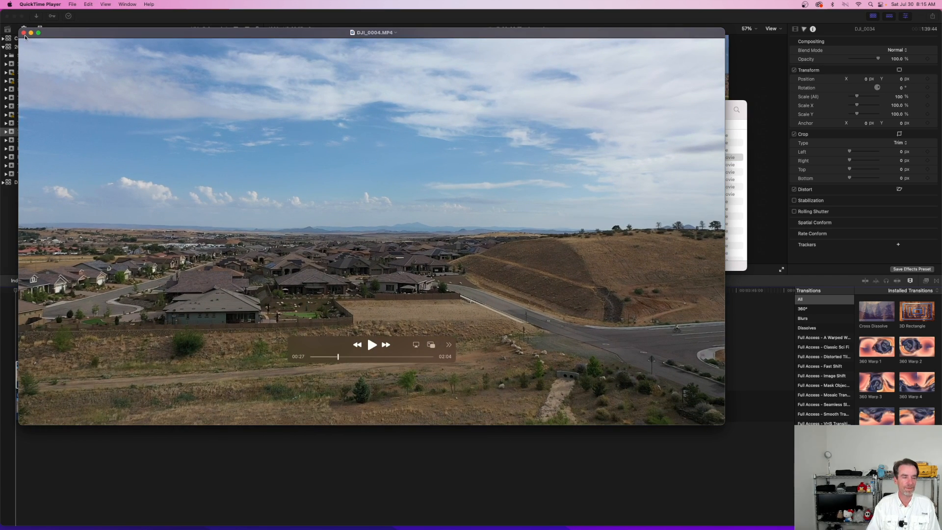
{"action": "left_click", "coordinate": [24, 33]}
{"action": "left_click_drag", "start_coordinate": [522, 158], "coordinate": [25, 338]}
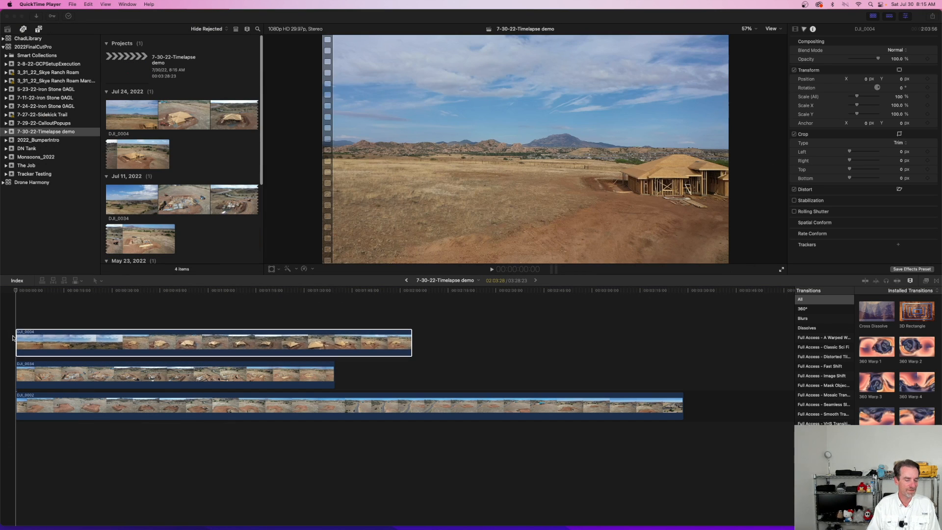
Step: Split DJI_0004 at 31:28, delete the section before the cut, and move the remaining clip to the timeline's start
{"action": "left_click", "coordinate": [18, 290]}
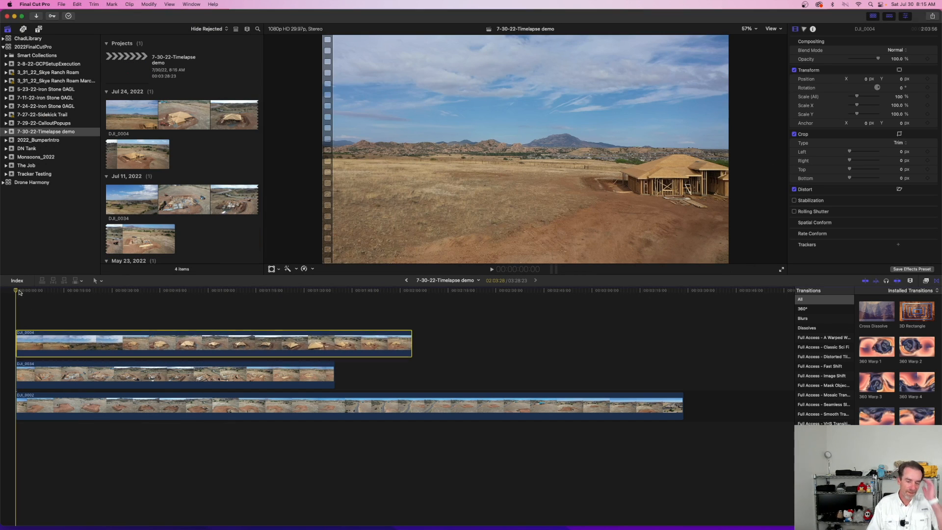
{"action": "left_click_drag", "start_coordinate": [15, 291], "coordinate": [110, 307]}
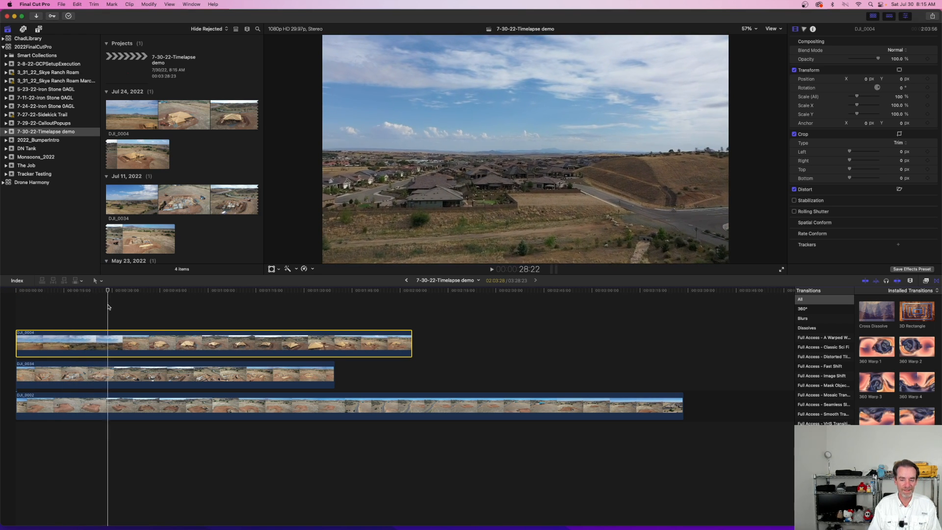
{"action": "key", "text": "space"}
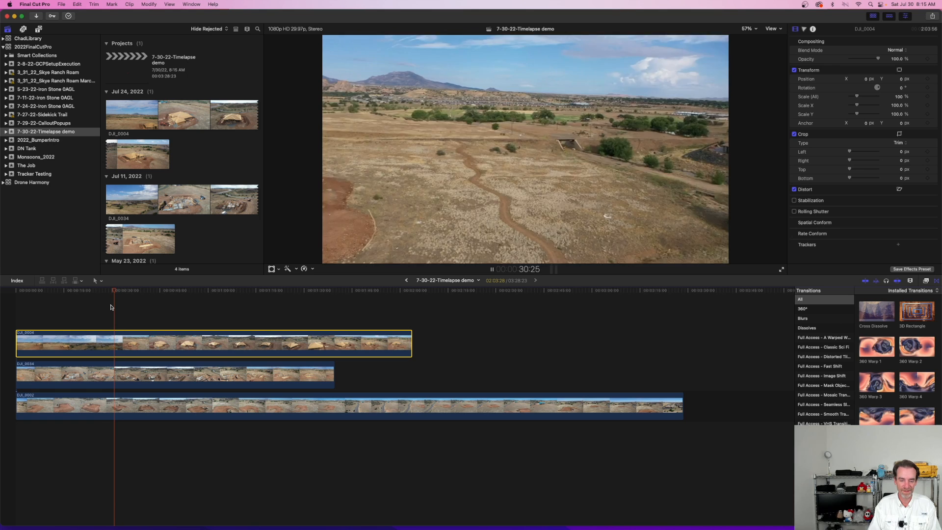
{"action": "key", "text": "space"}
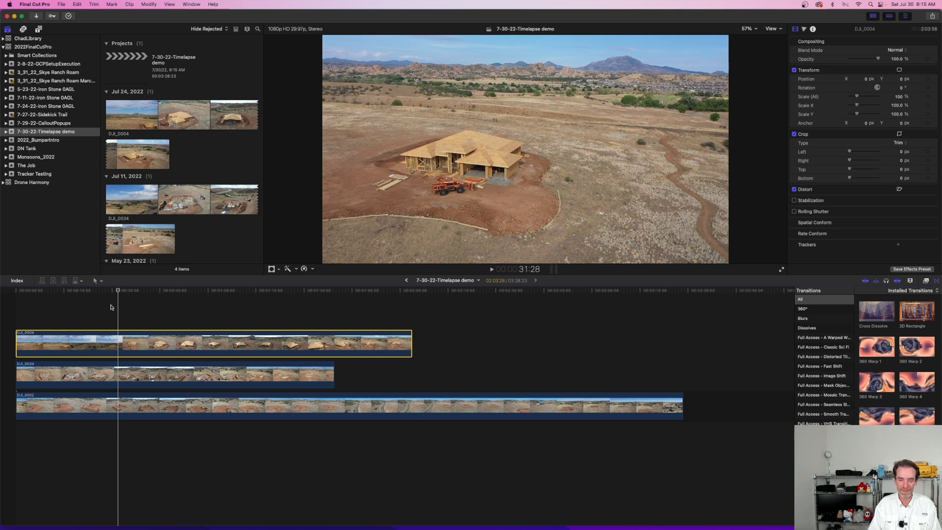
{"action": "key", "text": "b"}
{"action": "left_click", "coordinate": [119, 343]}
{"action": "key", "text": "a"}
{"action": "left_click", "coordinate": [93, 343]}
{"action": "key", "text": "Delete"}
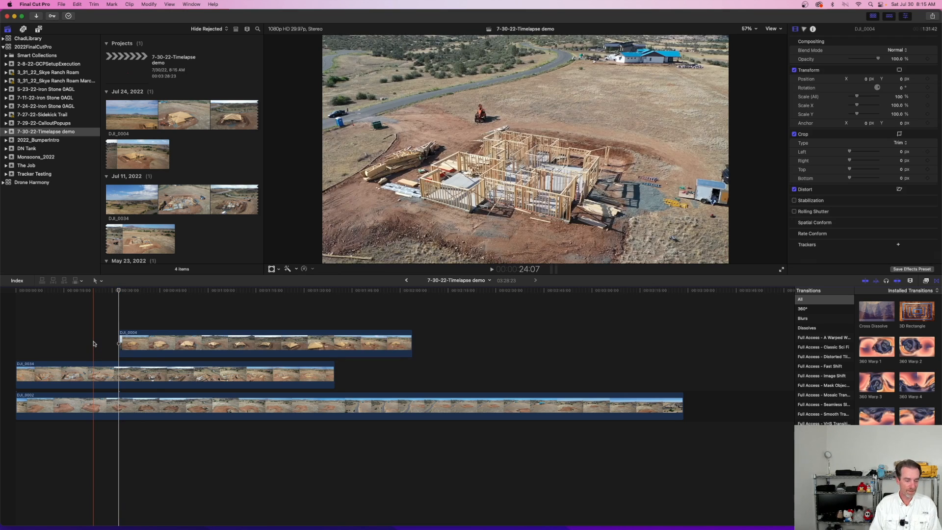
{"action": "left_click_drag", "start_coordinate": [150, 343], "coordinate": [48, 344]}
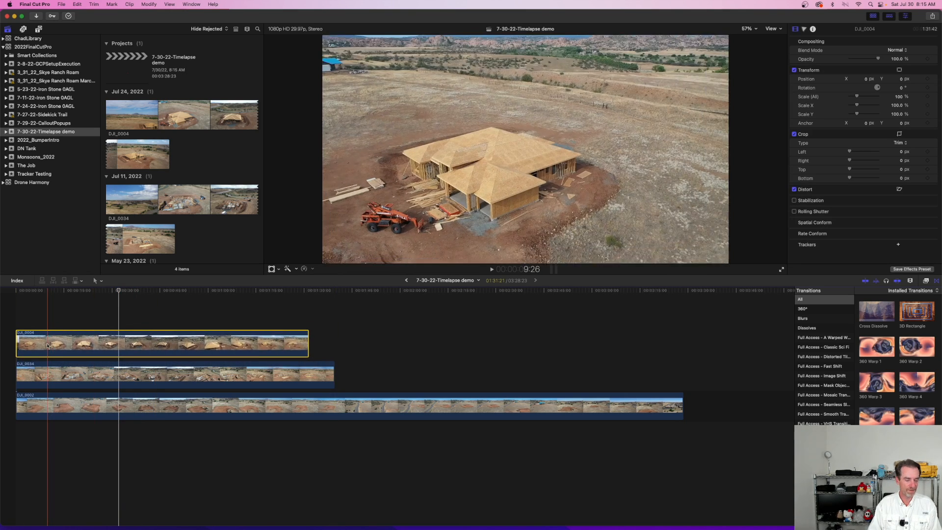
Step: Disable DJI_0004 and DJI_0034 and play the opening of DJI_0002 from the timeline's start
{"action": "key", "text": "v"}
{"action": "left_click", "coordinate": [46, 375]}
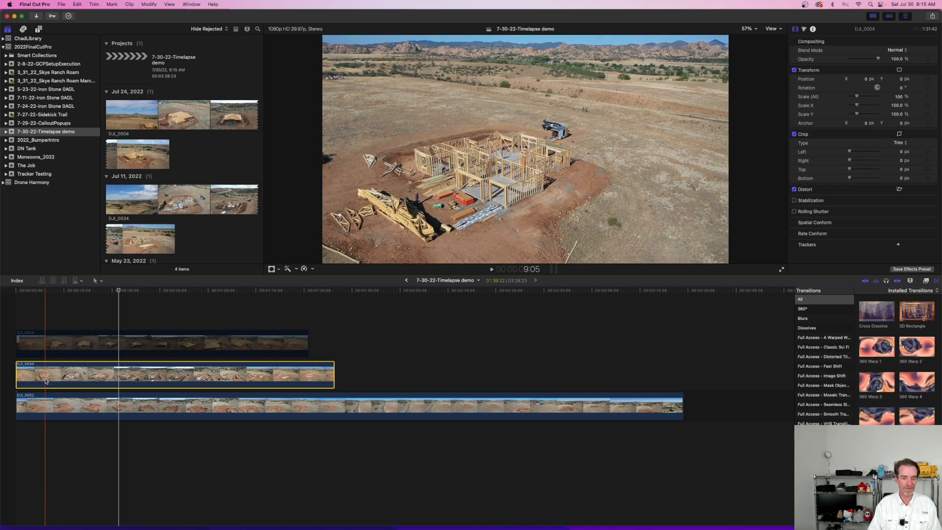
{"action": "key", "text": "v"}
{"action": "left_click_drag", "start_coordinate": [122, 290], "coordinate": [8, 299]}
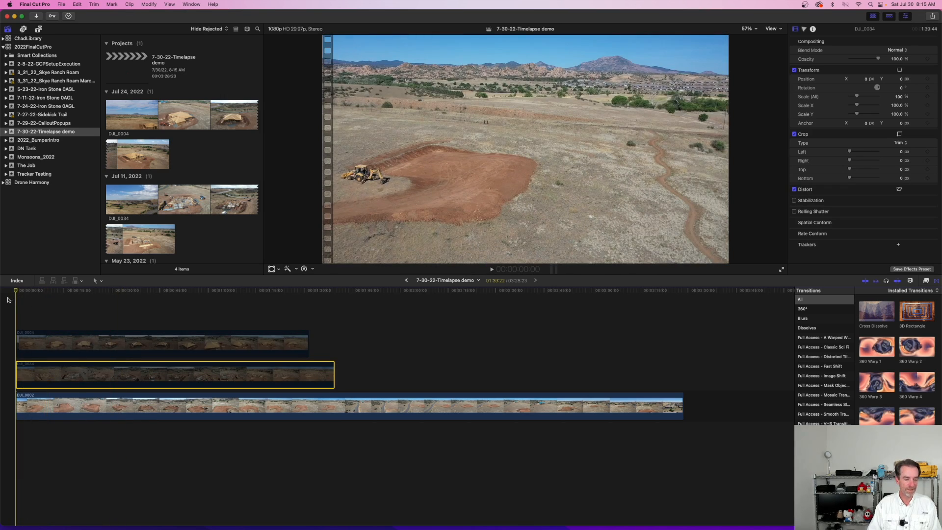
{"action": "key", "text": "space"}
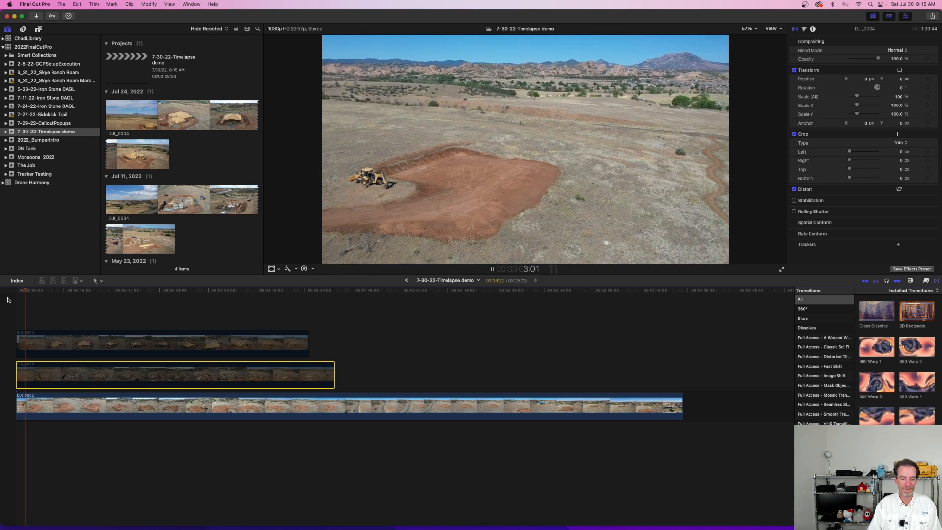
{"action": "key", "text": "space"}
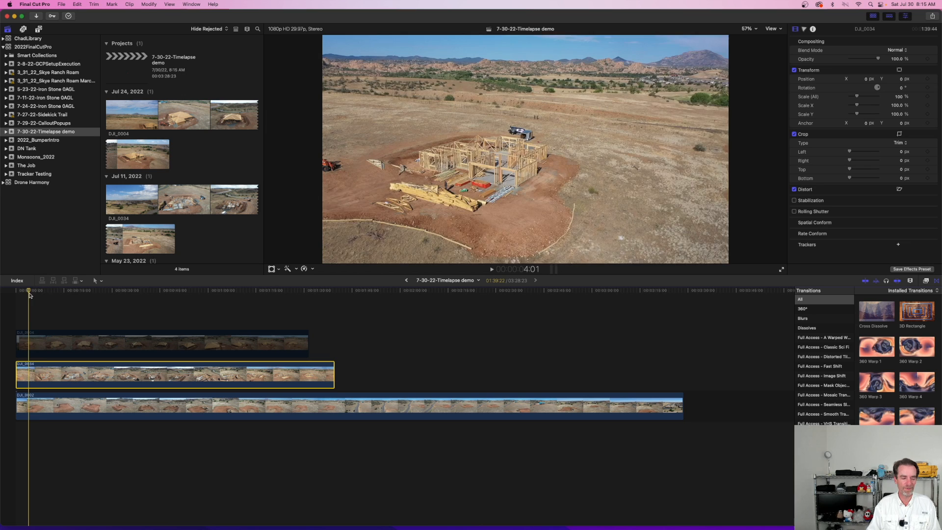
Step: Return the playhead to the timeline's start and disable both the DJI_0004 and DJI_0034 clips
{"action": "left_click", "coordinate": [37, 344]}
{"action": "left_click_drag", "start_coordinate": [30, 291], "coordinate": [15, 291]}
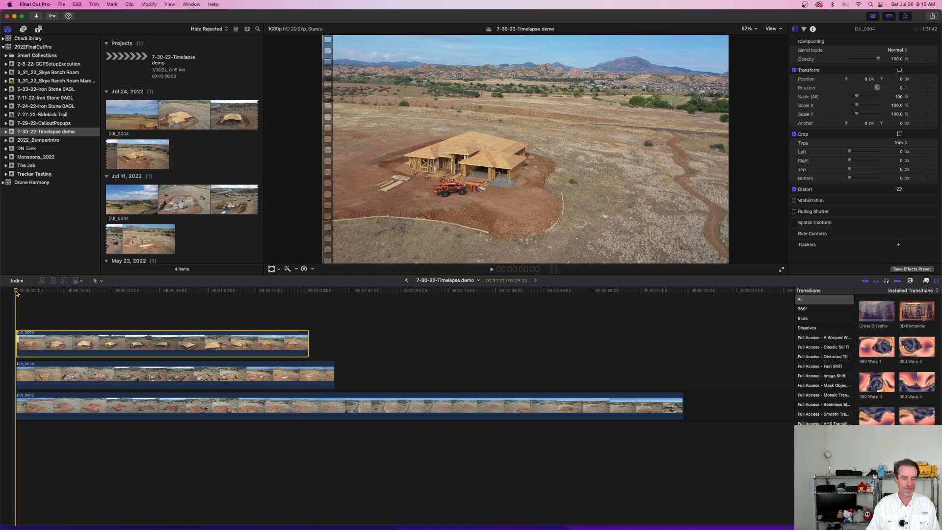
{"action": "key", "text": "v"}
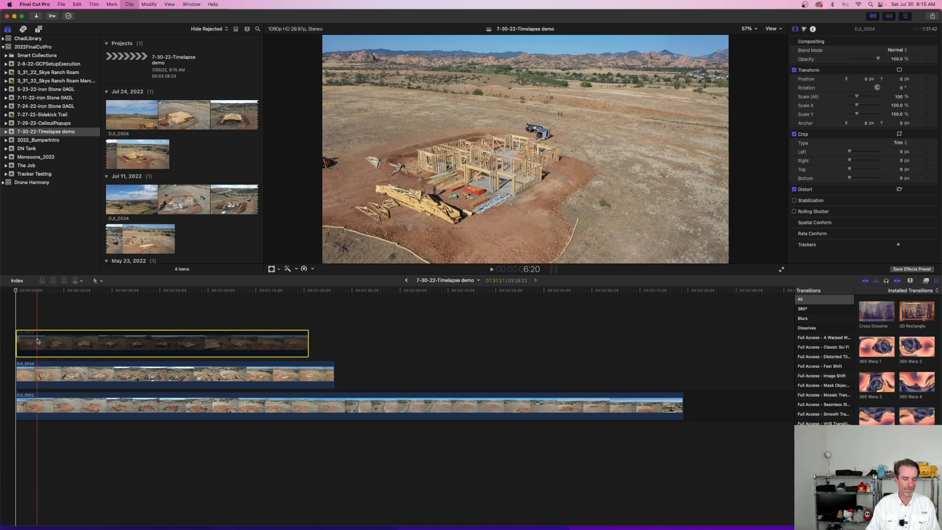
{"action": "left_click", "coordinate": [32, 363]}
{"action": "key", "text": "v"}
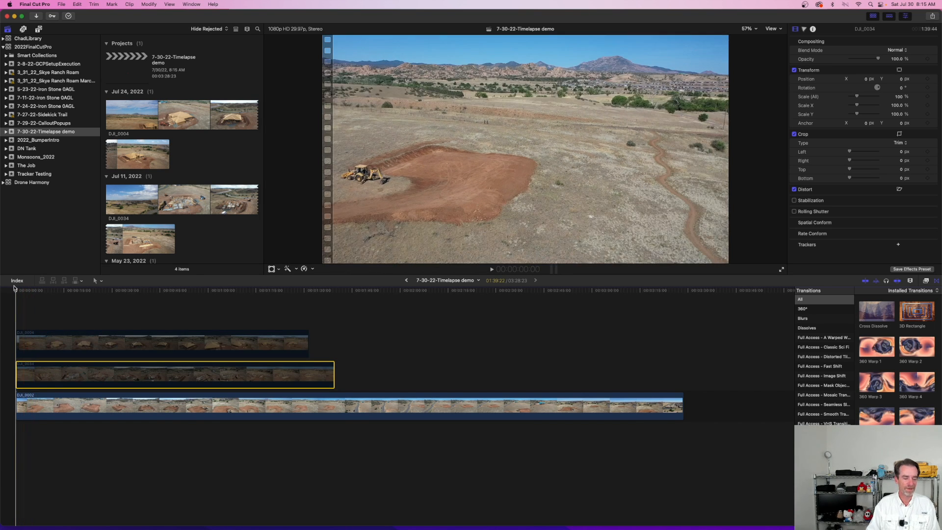
Step: Play the opening of DJI_0002, split DJI_0034 at 5:05, and enable only the section after the cut
{"action": "key", "text": "space"}
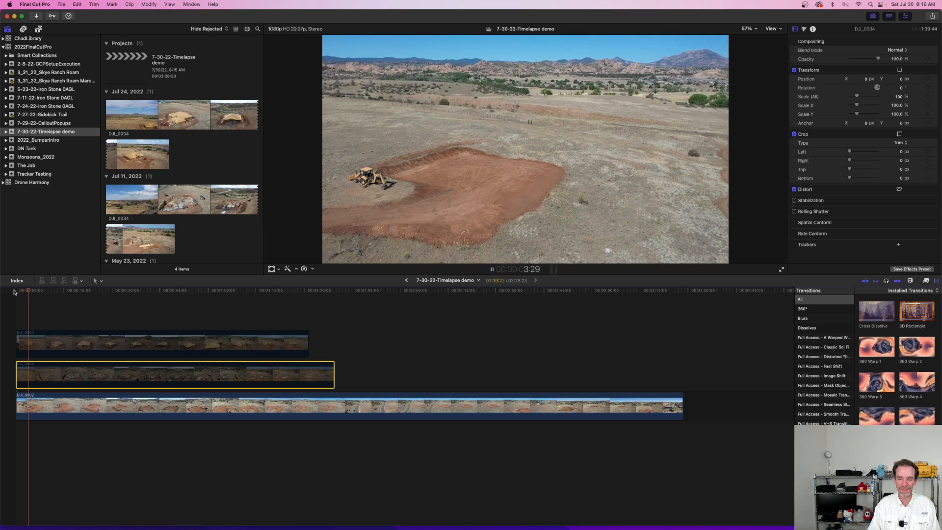
{"action": "key", "text": "space"}
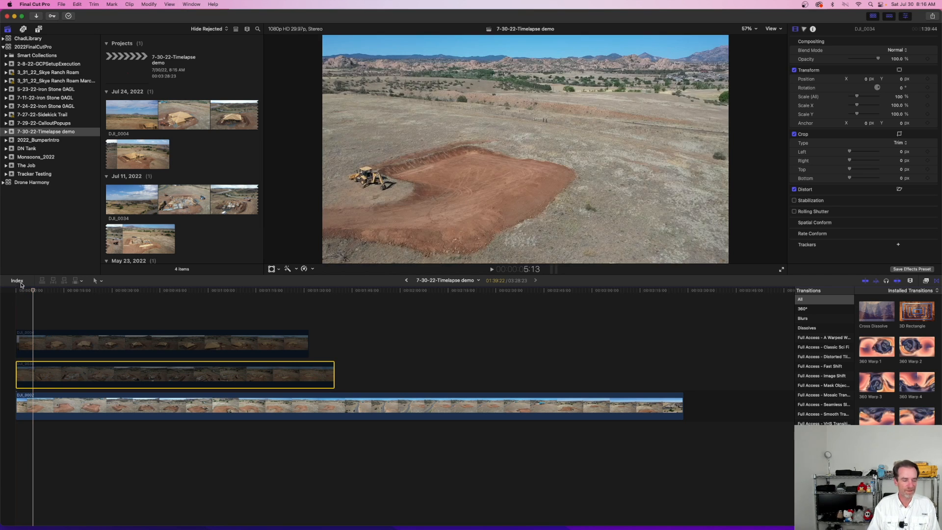
{"action": "left_click", "coordinate": [34, 292]}
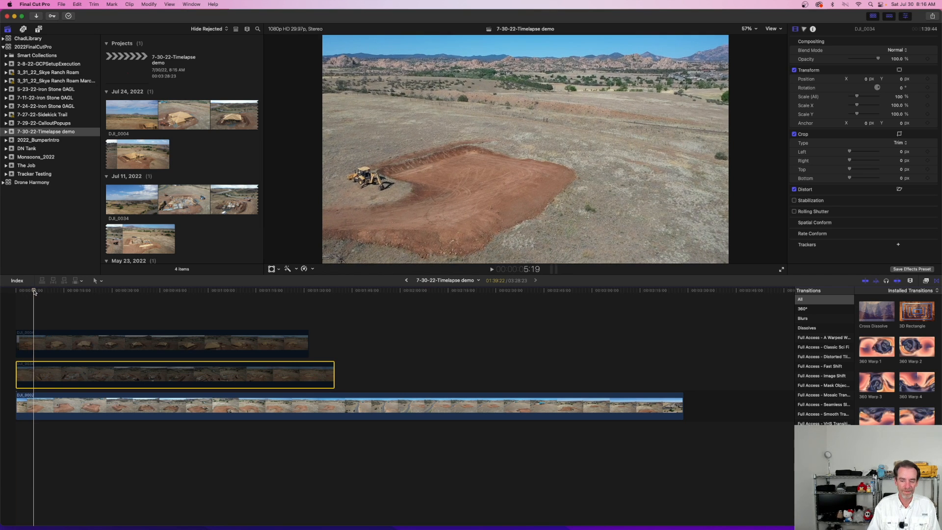
{"action": "left_click", "coordinate": [33, 291]}
{"action": "left_click", "coordinate": [32, 291]}
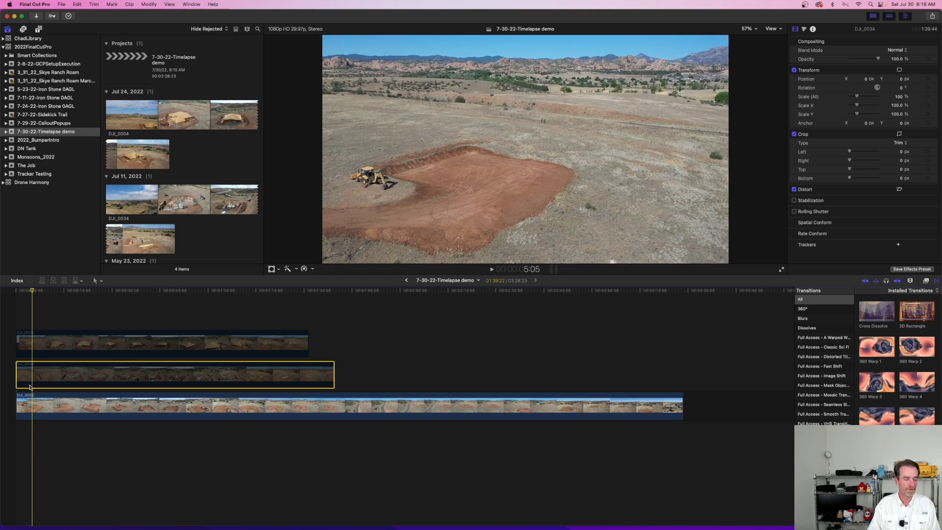
{"action": "key", "text": "b"}
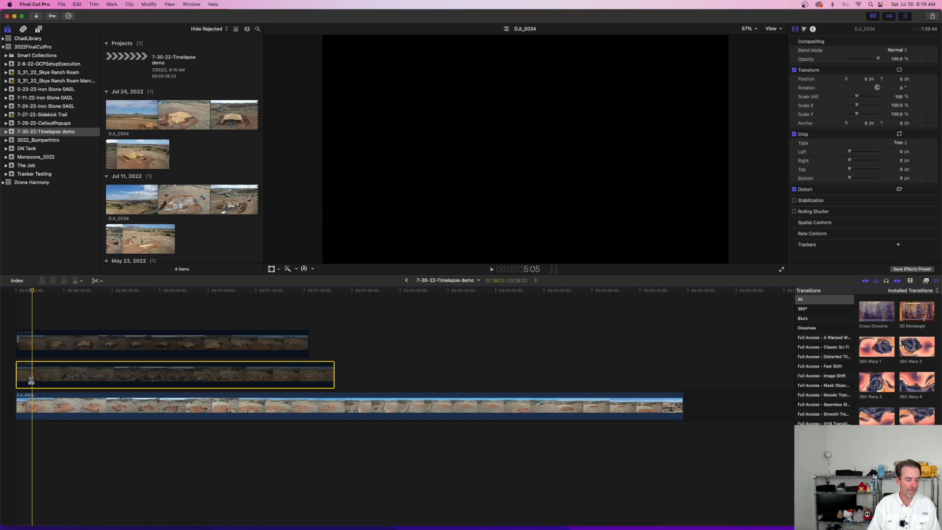
{"action": "left_click", "coordinate": [32, 378]}
{"action": "key", "text": "a"}
{"action": "left_click", "coordinate": [39, 378]}
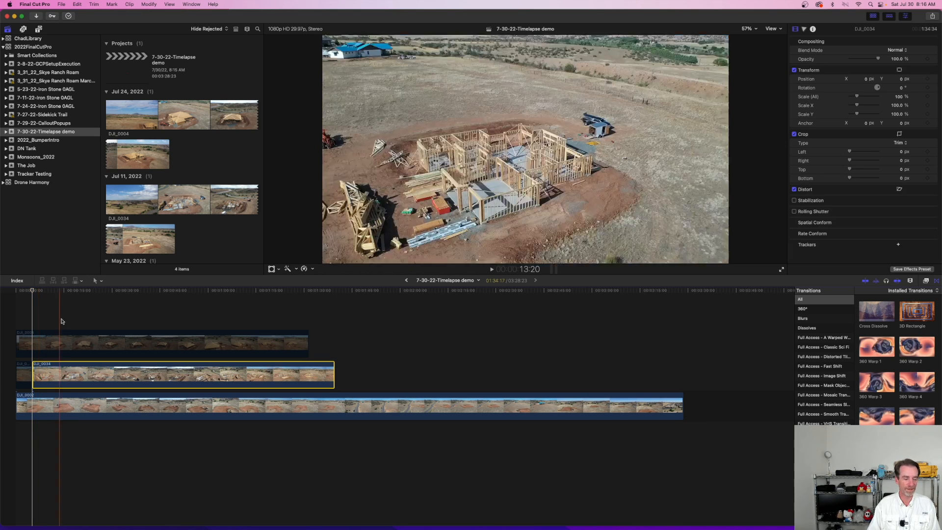
Step: Play through the switch from DJI_0002 to DJI_0034 at 5:05 several times to check the alignment
{"action": "key", "text": "space"}
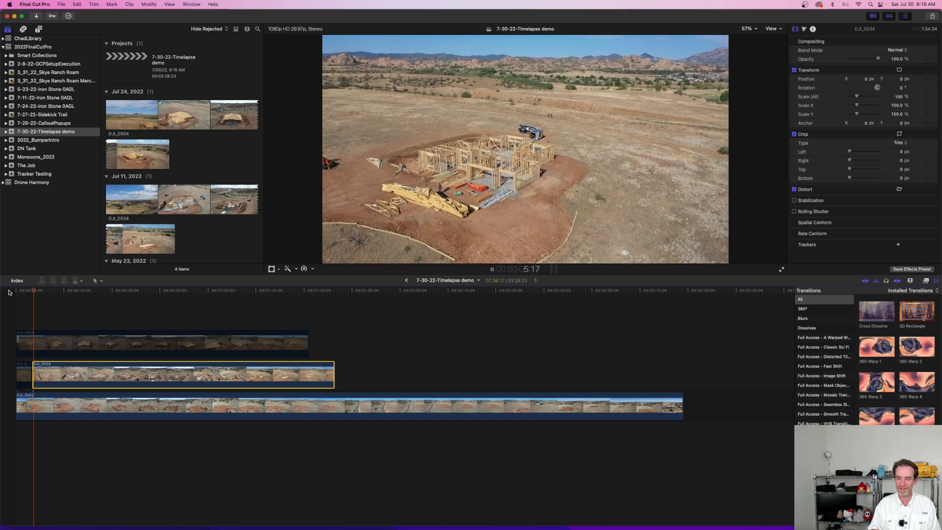
{"action": "key", "text": "space"}
{"action": "mouse_move", "coordinate": [38, 292]}
{"action": "left_mouse_down"}
{"action": "mouse_move", "coordinate": [18, 293]}
{"action": "mouse_move", "coordinate": [30, 292]}
{"action": "left_mouse_up"}
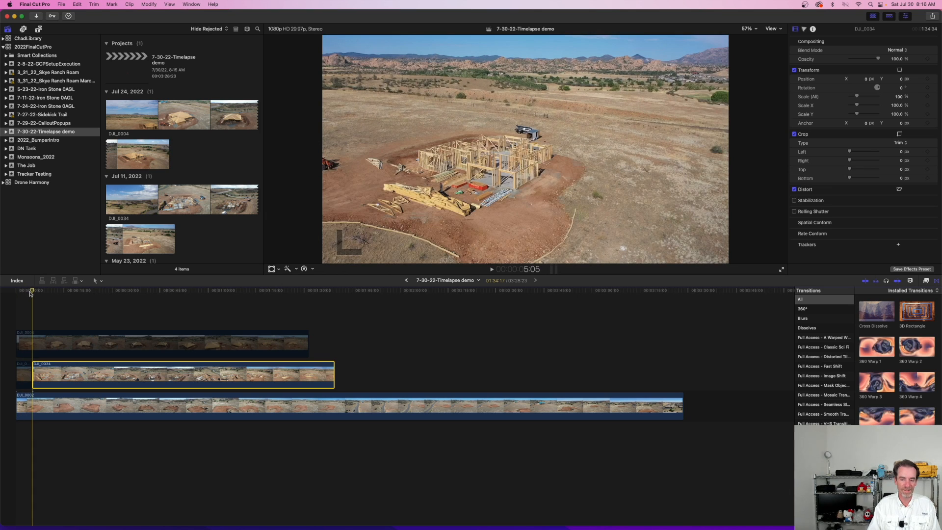
{"action": "key", "text": "space"}
{"action": "key", "text": "space"}
{"action": "left_click_drag", "start_coordinate": [33, 293], "coordinate": [14, 292]}
{"action": "key", "text": "space"}
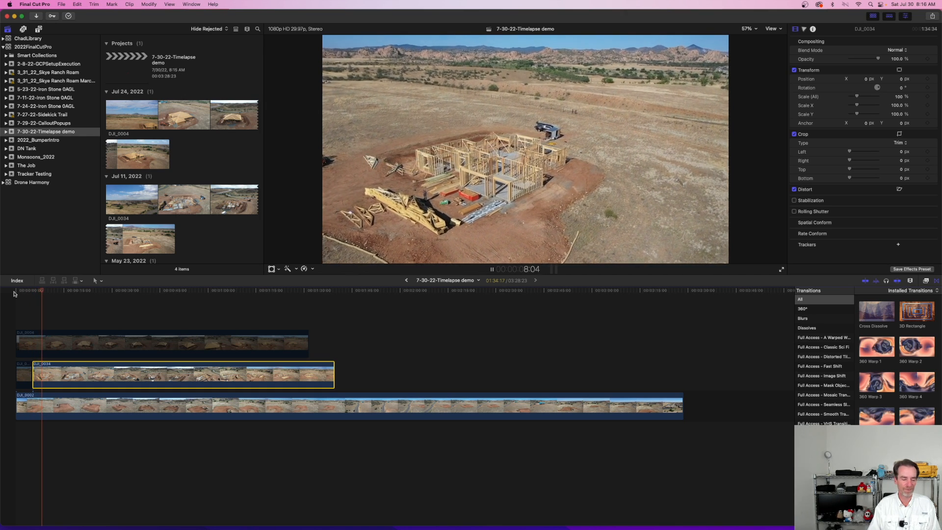
Step: Split DJI_0002, DJI_0034 and DJI_0004 at 10:07, and enable the DJI_0004 section after the cut
{"action": "mouse_move", "coordinate": [46, 293]}
{"action": "left_mouse_down"}
{"action": "mouse_move", "coordinate": [35, 294]}
{"action": "mouse_move", "coordinate": [48, 294]}
{"action": "left_mouse_up"}
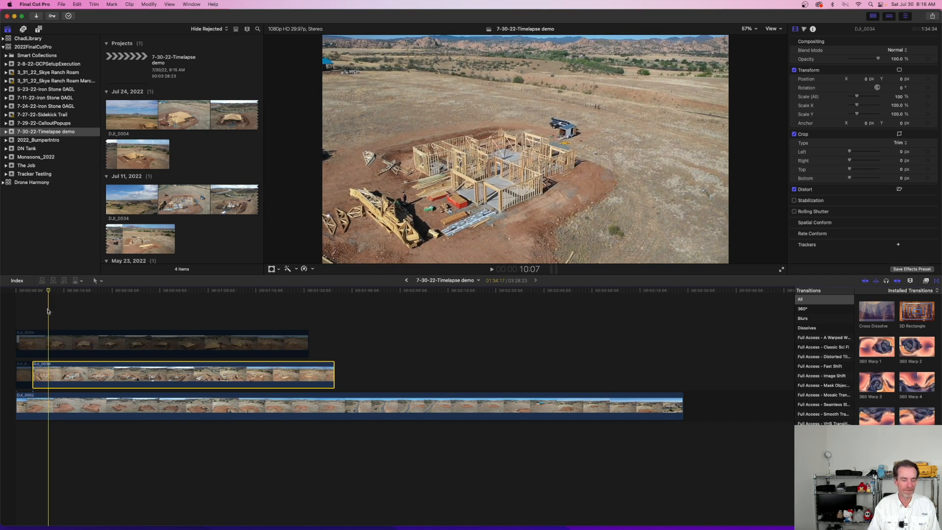
{"action": "key", "text": "b"}
{"action": "left_click", "coordinate": [48, 375]}
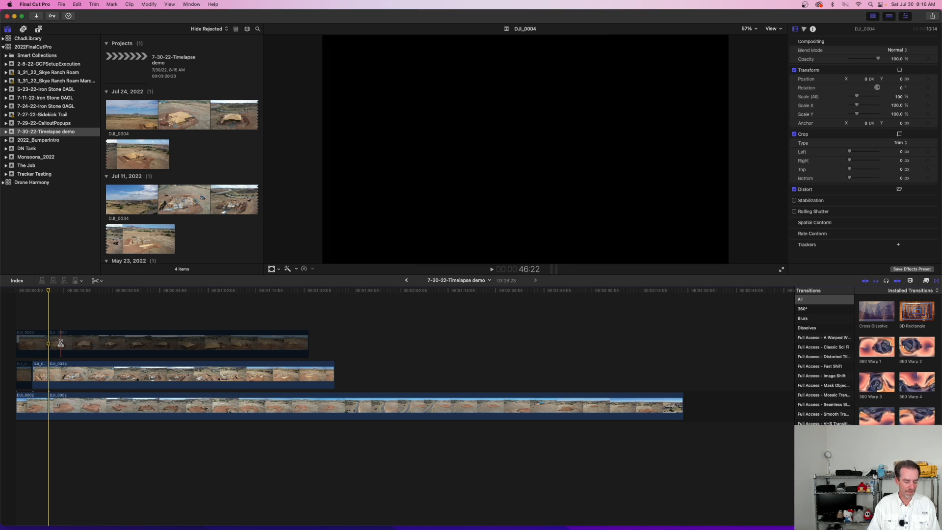
{"action": "key", "text": "a"}
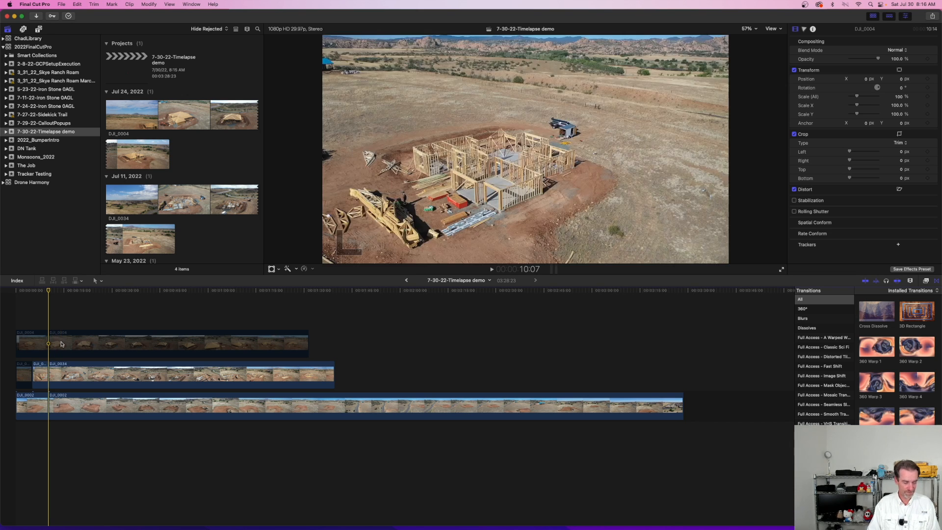
{"action": "left_click", "coordinate": [61, 346]}
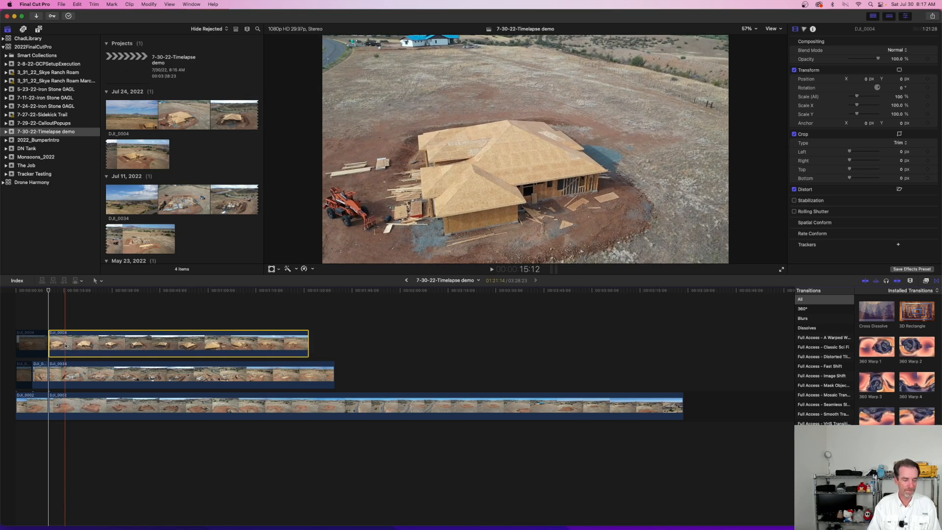
Step: Play from the timeline's start through the switch to DJI_0004 at 10:07
{"action": "scroll", "coordinate": [49, 291], "scroll_direction": "right", "scroll_amount": 1}
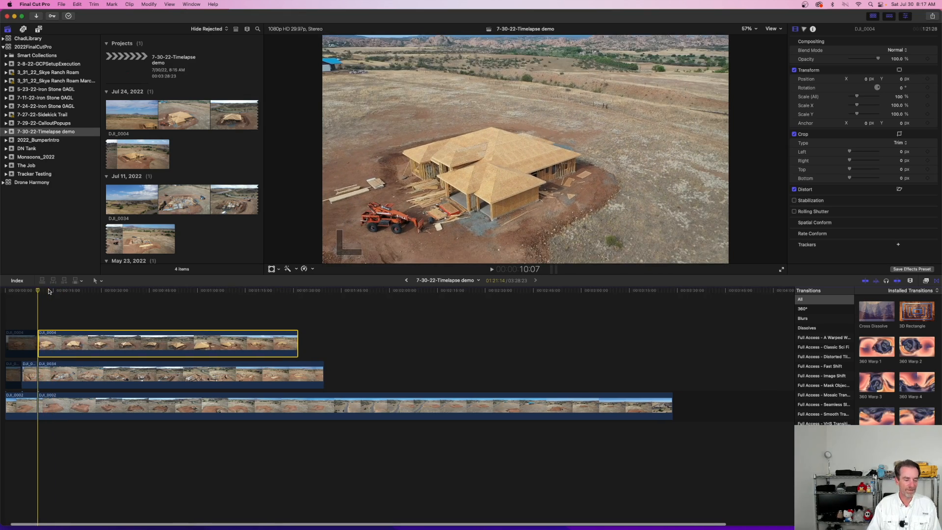
{"action": "scroll", "coordinate": [43, 291], "scroll_direction": "left", "scroll_amount": 1}
{"action": "left_click_drag", "start_coordinate": [49, 292], "coordinate": [15, 294]}
{"action": "key", "text": "space"}
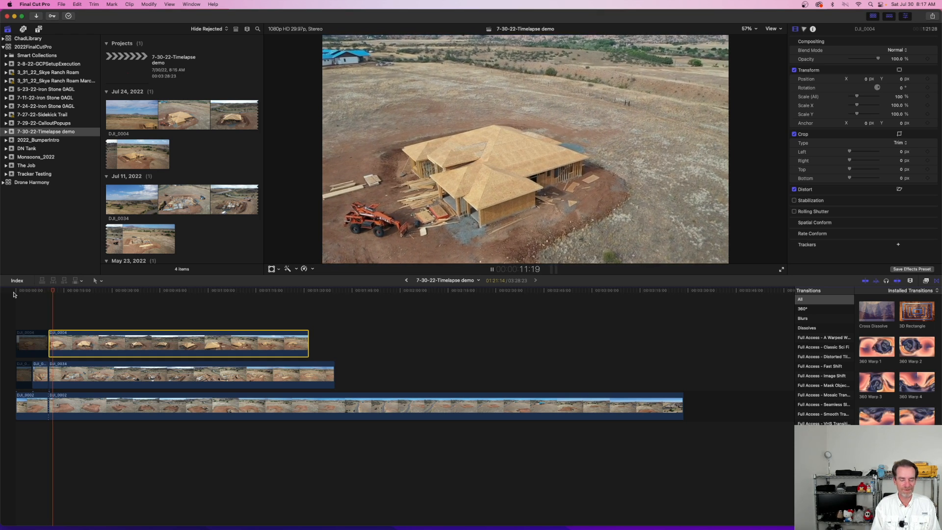
{"action": "key", "text": "space"}
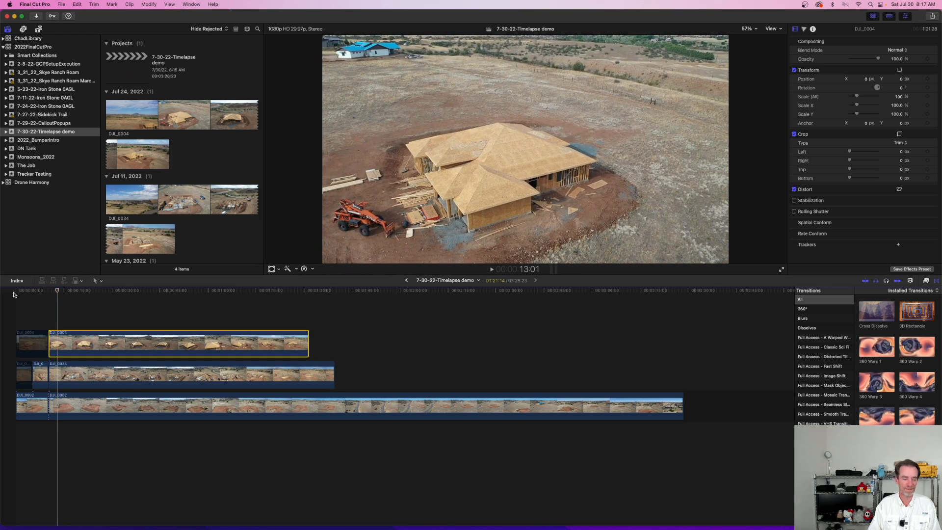
Step: Split DJI_0004 at 15:05 and disable the section after the cut
{"action": "left_click", "coordinate": [58, 291]}
{"action": "mouse_move", "coordinate": [58, 291]}
{"action": "left_mouse_down"}
{"action": "mouse_move", "coordinate": [46, 293]}
{"action": "mouse_move", "coordinate": [65, 293]}
{"action": "left_mouse_up"}
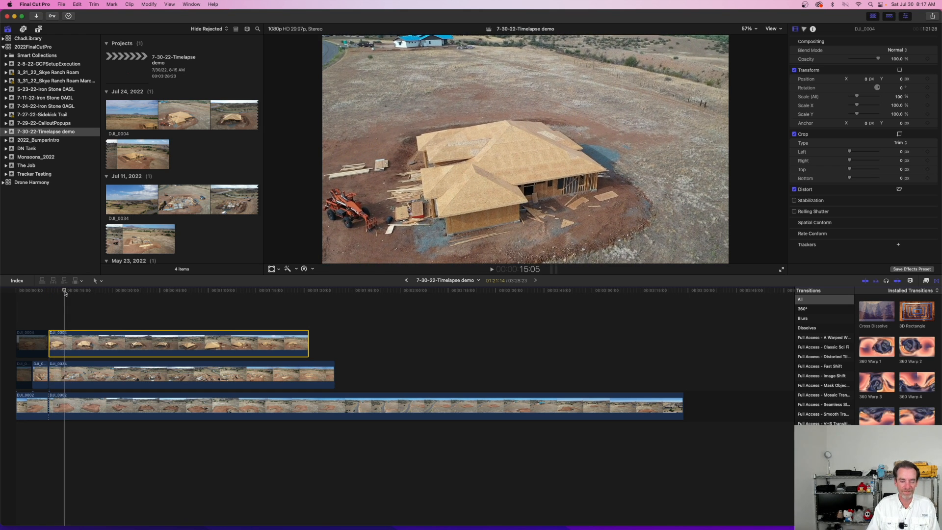
{"action": "key", "text": "b"}
{"action": "left_click", "coordinate": [64, 347]}
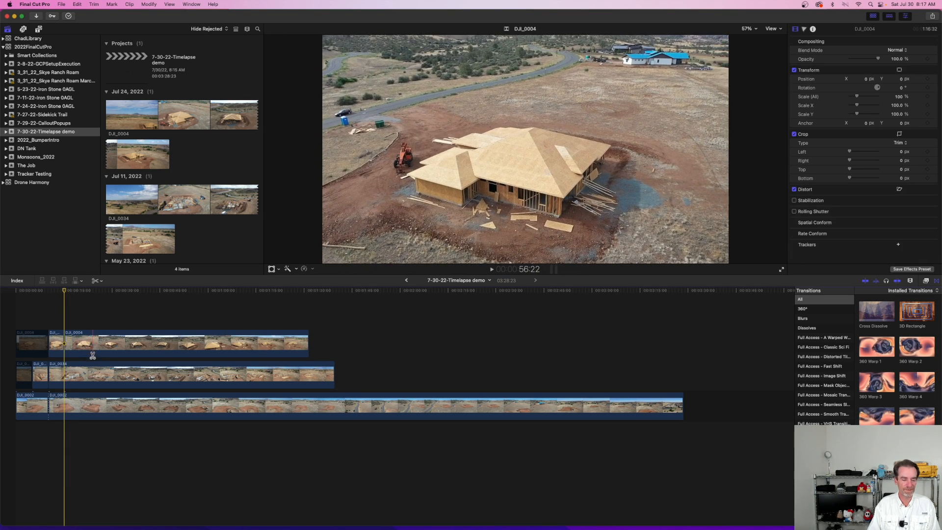
{"action": "key", "text": "a"}
{"action": "left_click", "coordinate": [87, 343]}
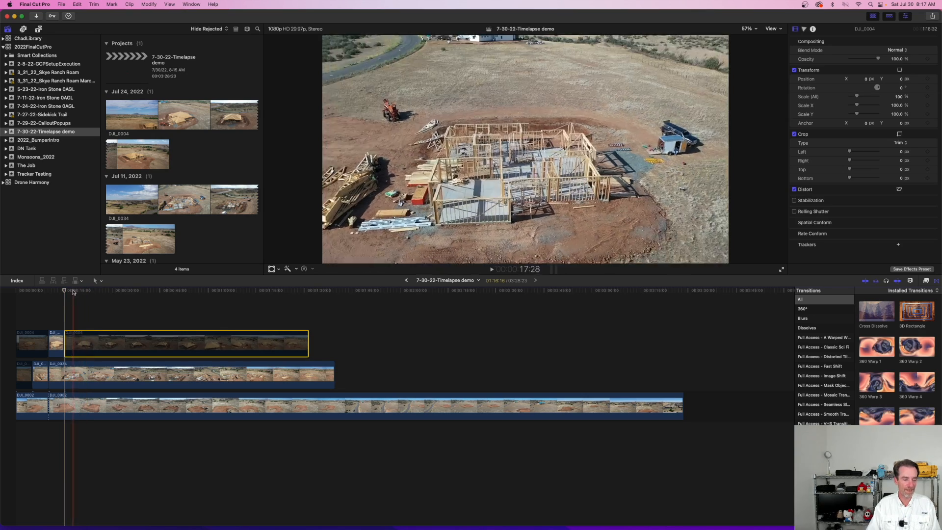
Step: Play from about the 10:07 cut through the switch back to DJI_0034 at 15:05
{"action": "left_click", "coordinate": [49, 292]}
{"action": "key", "text": "space"}
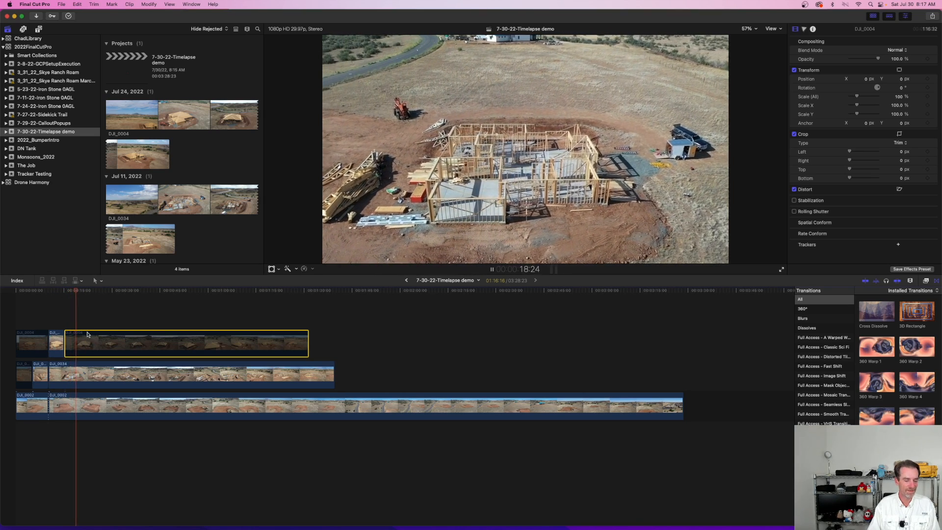
{"action": "key", "text": "space"}
Step: Split DJI_0034 at 20:25 and DJI_0002 at 5:05
{"action": "key", "text": "b"}
{"action": "left_click", "coordinate": [81, 376]}
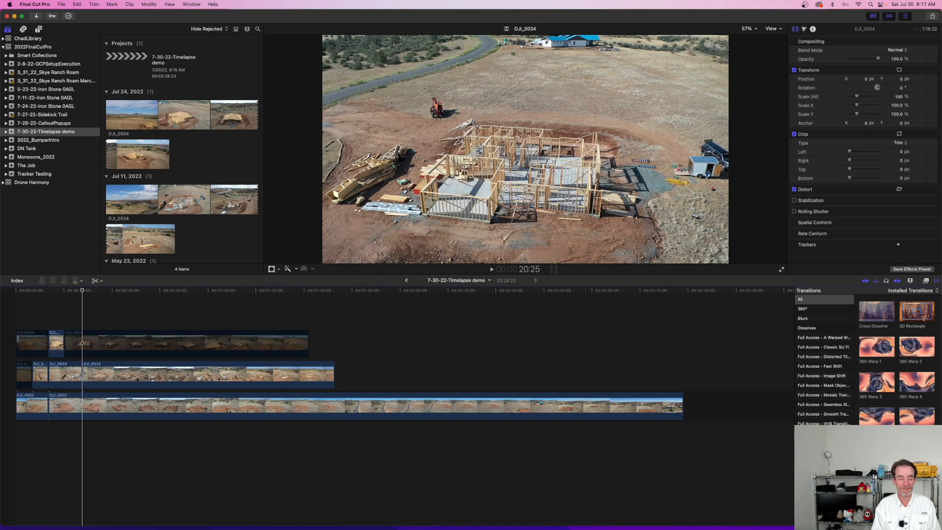
{"action": "left_click_drag", "start_coordinate": [84, 291], "coordinate": [32, 291]}
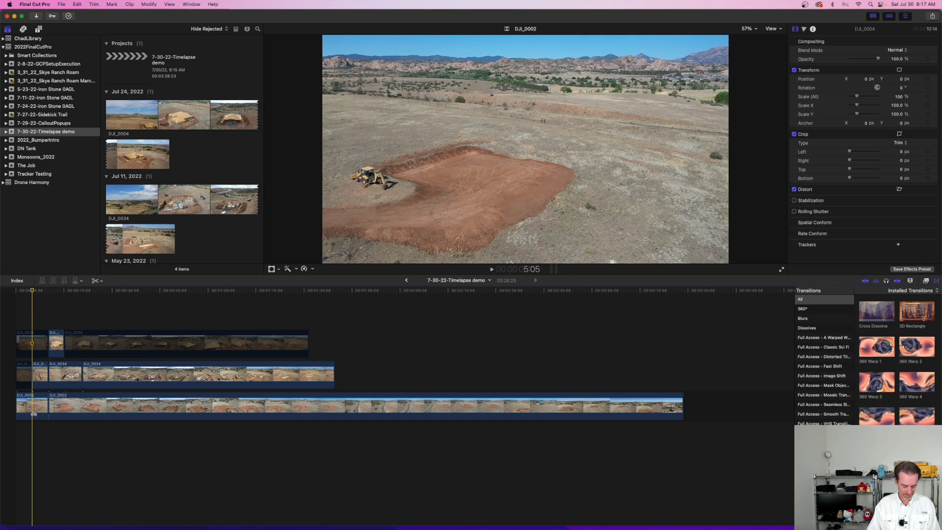
{"action": "left_click", "coordinate": [33, 412]}
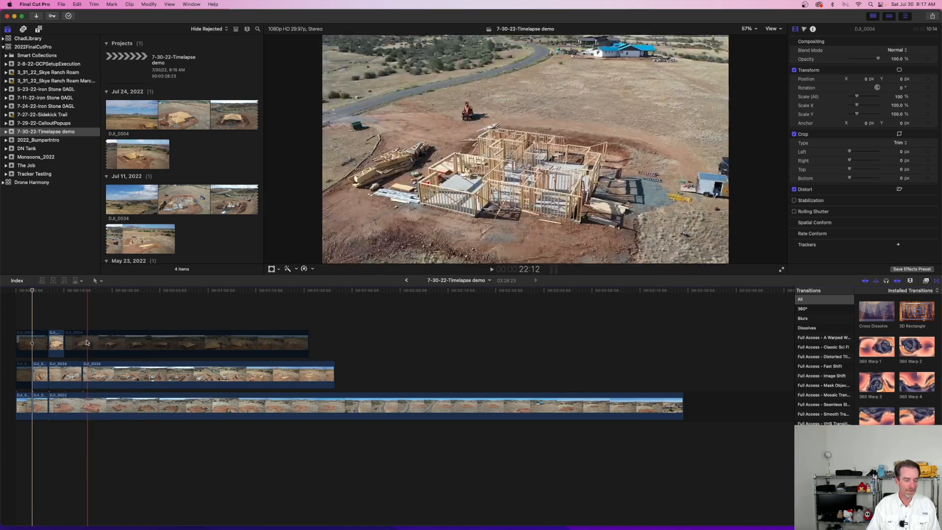
Step: Add Cross Dissolves to DJI_0002's start and its 5:05 and 10:07 cuts, to DJI_0034's matching cuts, and to both ends of DJI_0004's enabled section
{"action": "mouse_move", "coordinate": [877, 317]}
{"action": "left_mouse_down"}
{"action": "mouse_move", "coordinate": [220, 395]}
{"action": "mouse_move", "coordinate": [96, 423]}
{"action": "mouse_move", "coordinate": [20, 408]}
{"action": "left_mouse_up"}
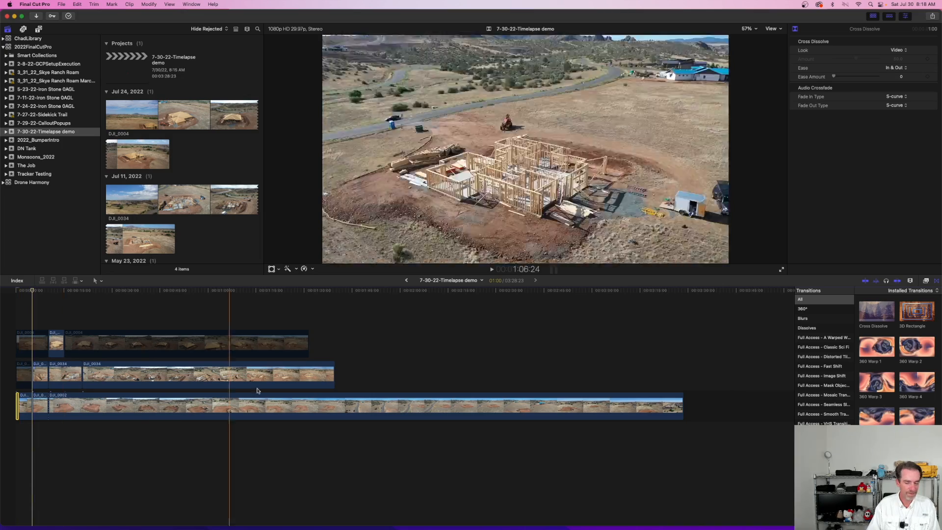
{"action": "mouse_move", "coordinate": [889, 315]}
{"action": "left_mouse_down"}
{"action": "mouse_move", "coordinate": [104, 391]}
{"action": "mouse_move", "coordinate": [32, 406]}
{"action": "left_mouse_up"}
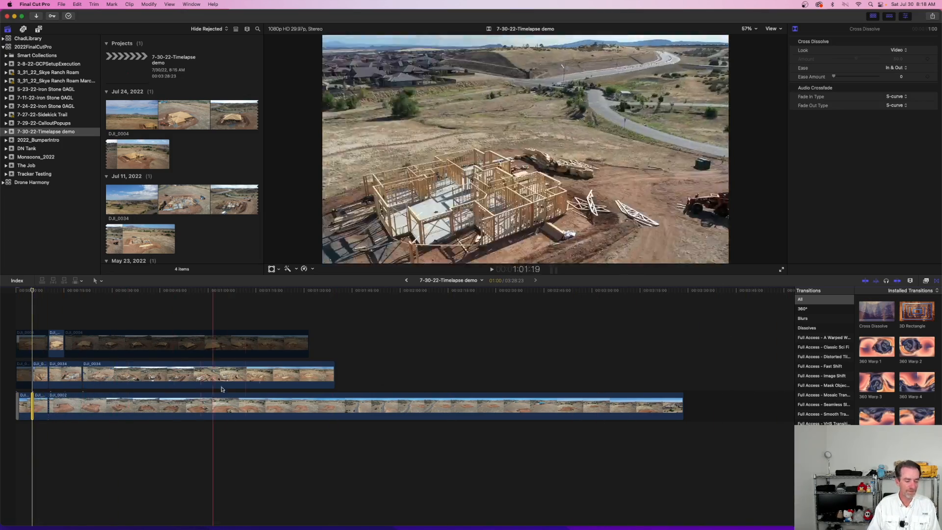
{"action": "mouse_move", "coordinate": [876, 312]}
{"action": "left_mouse_down"}
{"action": "mouse_move", "coordinate": [534, 338]}
{"action": "mouse_move", "coordinate": [105, 389]}
{"action": "mouse_move", "coordinate": [48, 406]}
{"action": "left_mouse_up"}
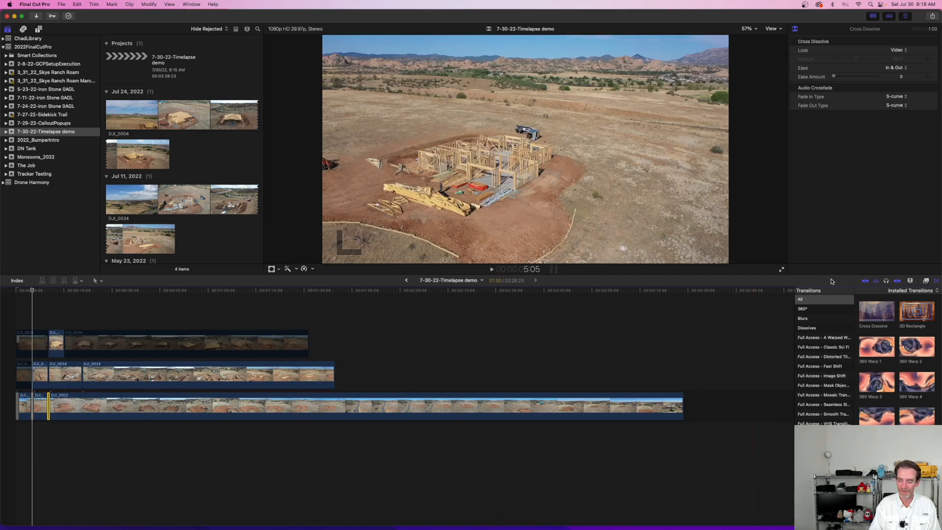
{"action": "left_click_drag", "start_coordinate": [865, 308], "coordinate": [46, 383]}
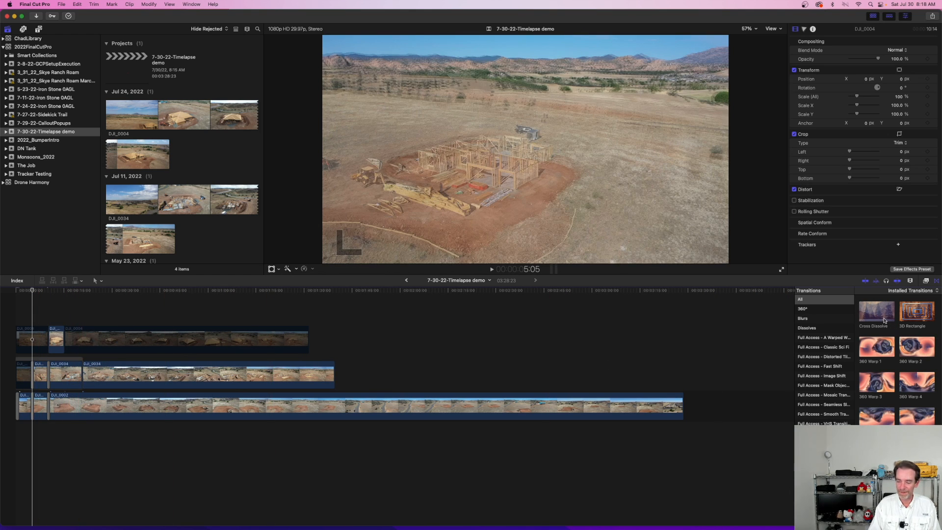
{"action": "left_click_drag", "start_coordinate": [884, 320], "coordinate": [56, 344]}
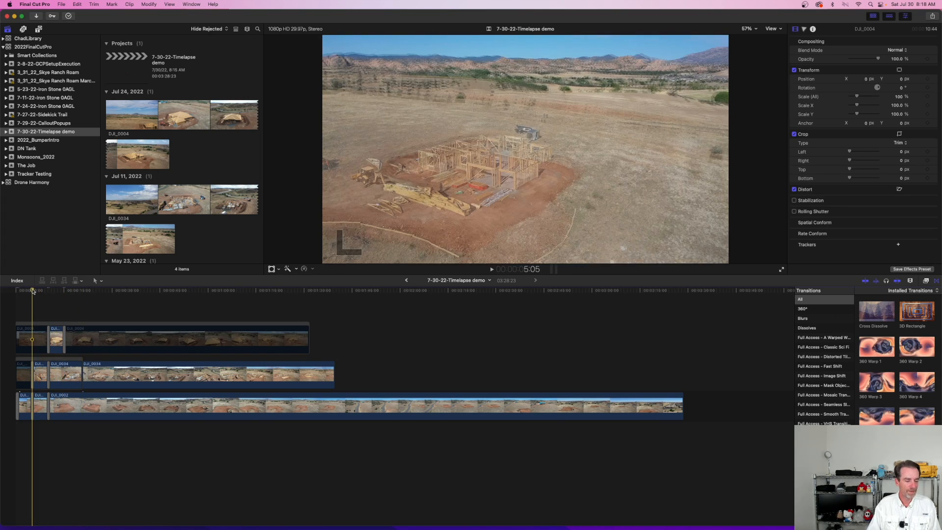
Step: Play the sequence through the new dissolves, and split both DJI_0034 and DJI_0002 at 30:10
{"action": "key", "text": "space"}
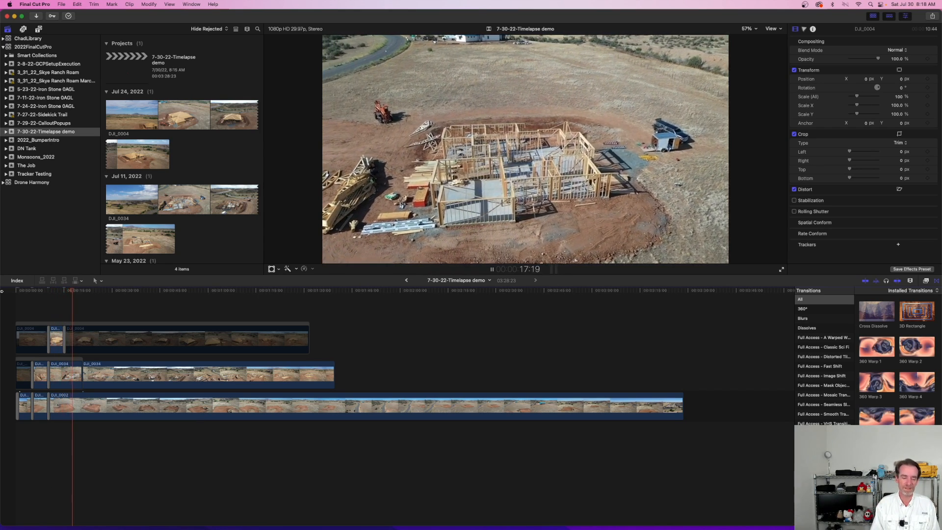
{"action": "key", "text": "space"}
{"action": "left_click_drag", "start_coordinate": [78, 291], "coordinate": [113, 299]}
{"action": "key", "text": "b"}
{"action": "left_click", "coordinate": [113, 380]}
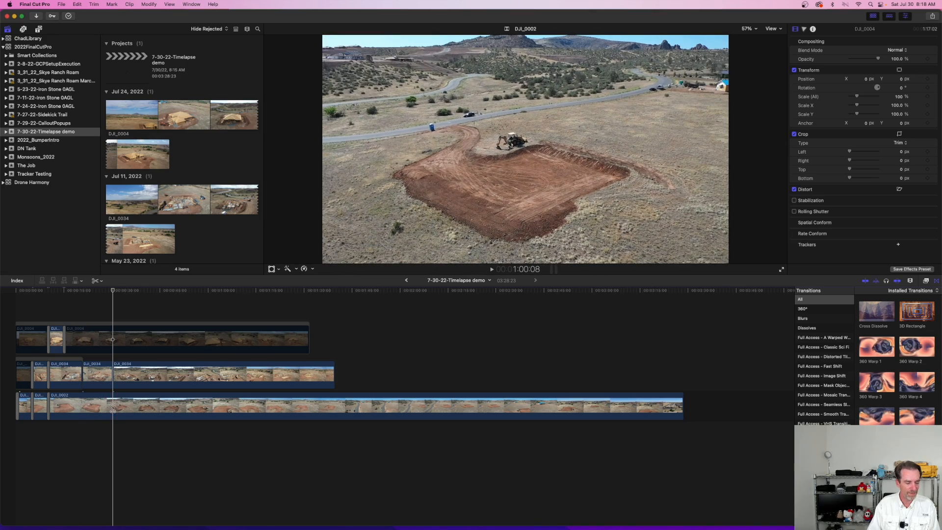
{"action": "left_click", "coordinate": [112, 409]}
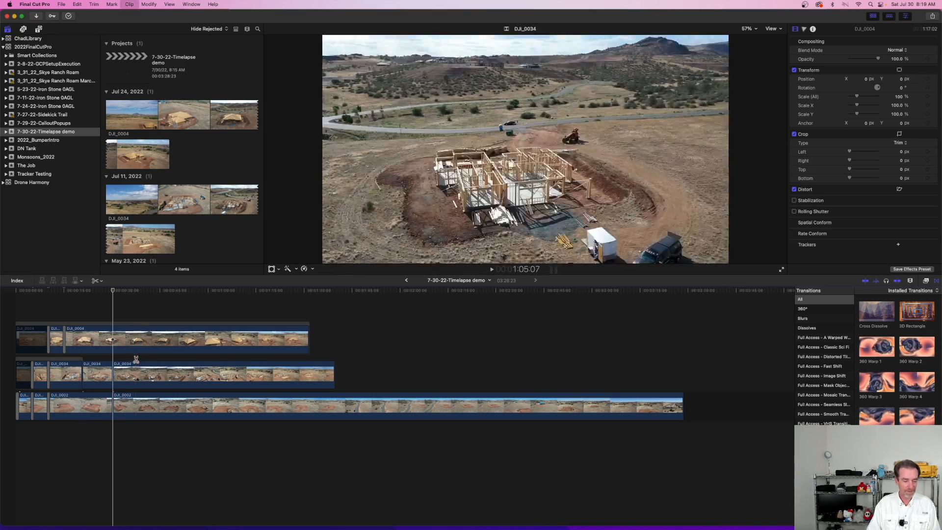
Step: Enable DJI_0004 after 15:05, disable DJI_0034 after 30:10, and play up to the 30:10 cut
{"action": "left_click", "coordinate": [125, 375]}
{"action": "key", "text": "v"}
{"action": "left_click", "coordinate": [94, 322]}
{"action": "key", "text": "space"}
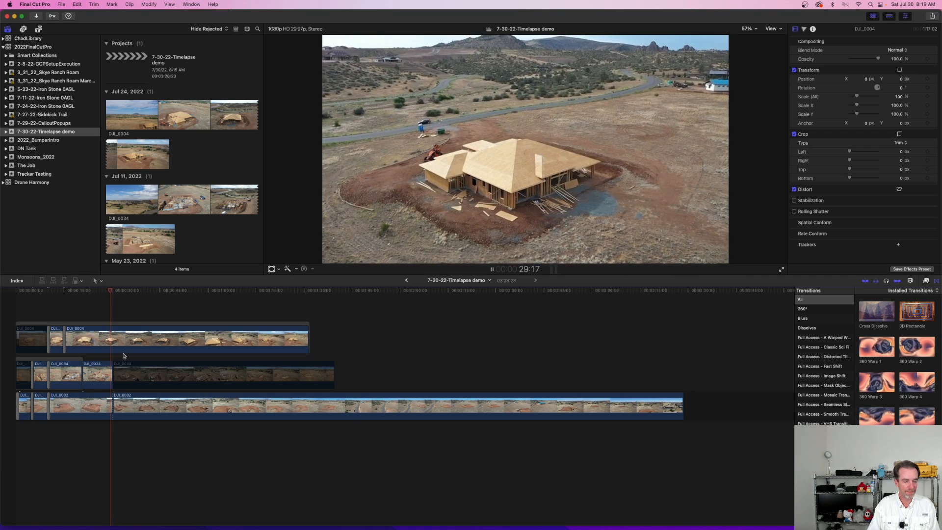
{"action": "key", "text": "space"}
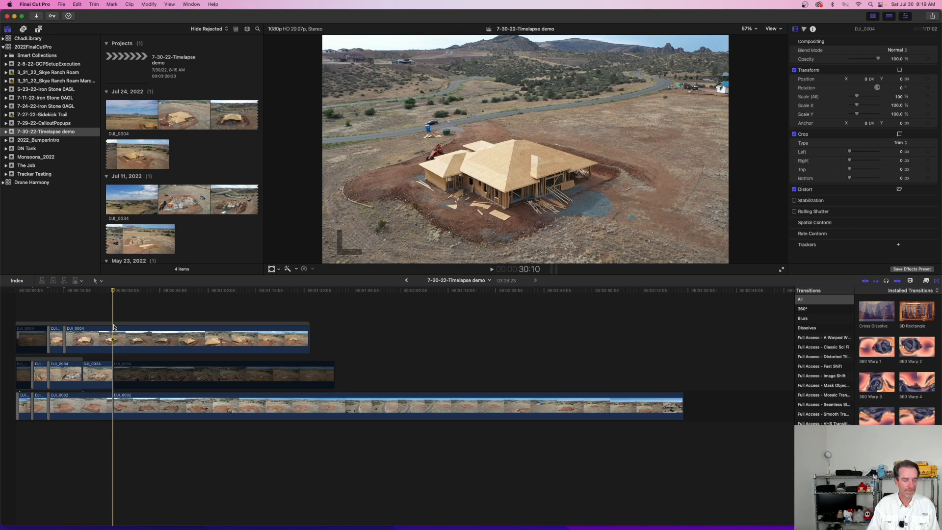
Step: Split DJI_0004 at 30:10, disable the section after the cut, and play the switch to DJI_0002
{"action": "key", "text": "b"}
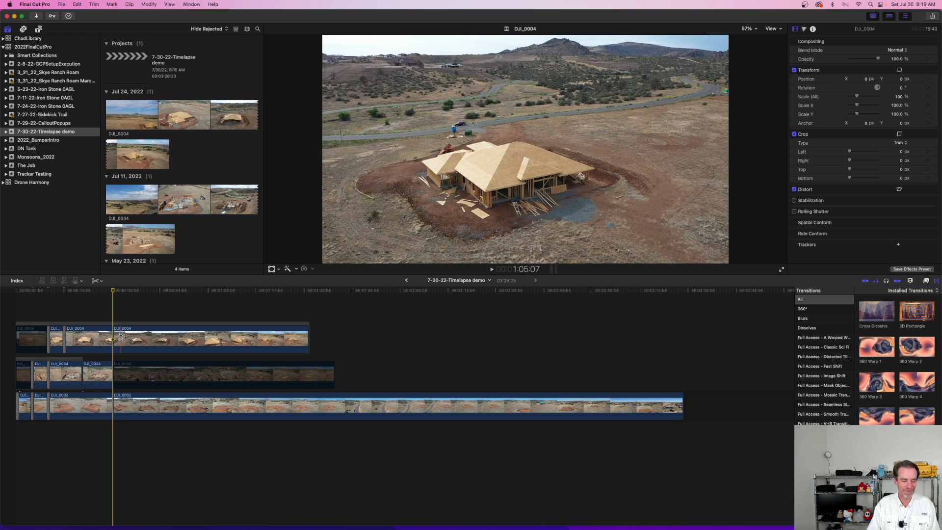
{"action": "key", "text": "a"}
{"action": "left_click", "coordinate": [122, 337]}
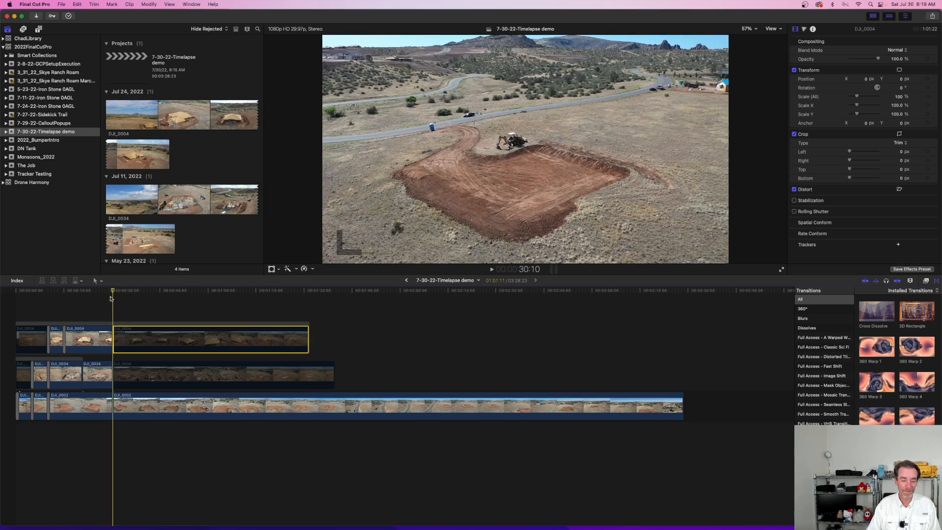
{"action": "key", "text": "space"}
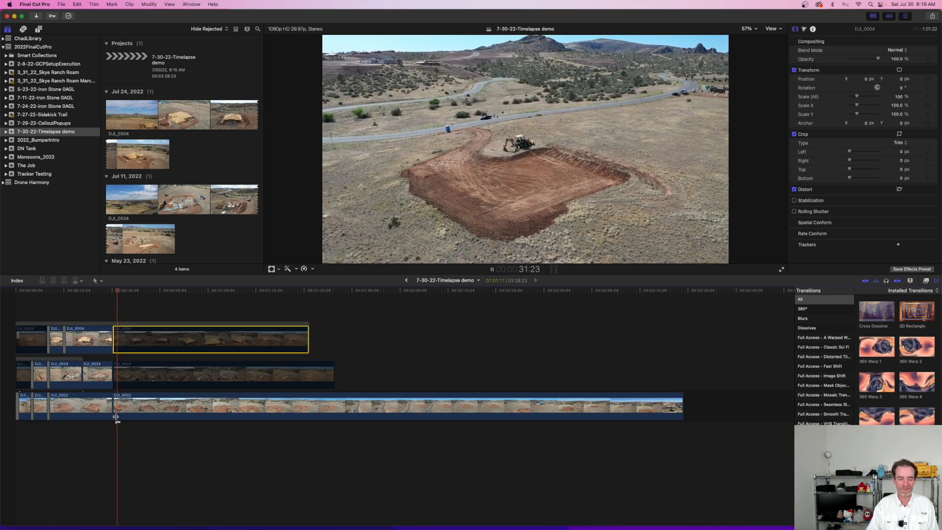
{"action": "key", "text": "space"}
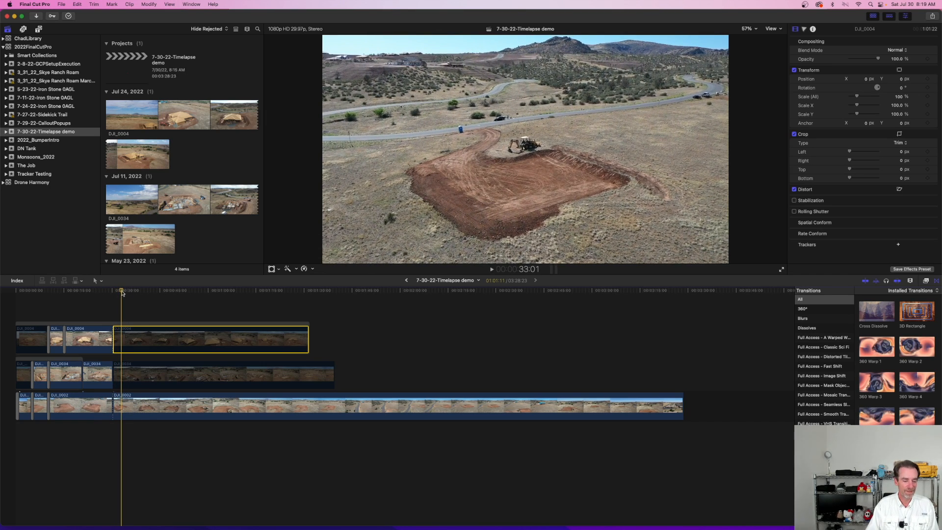
Step: Add Cross Dissolves to the 30:10 cuts in DJI_0002 and DJI_0004
{"action": "left_click_drag", "start_coordinate": [122, 292], "coordinate": [113, 291]}
{"action": "left_click_drag", "start_coordinate": [879, 316], "coordinate": [116, 408]}
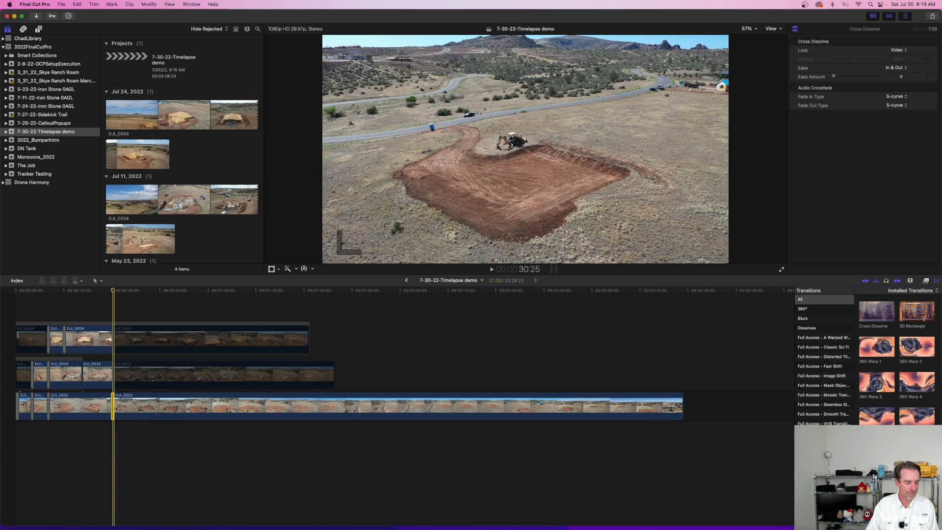
{"action": "left_click_drag", "start_coordinate": [877, 311], "coordinate": [113, 339]}
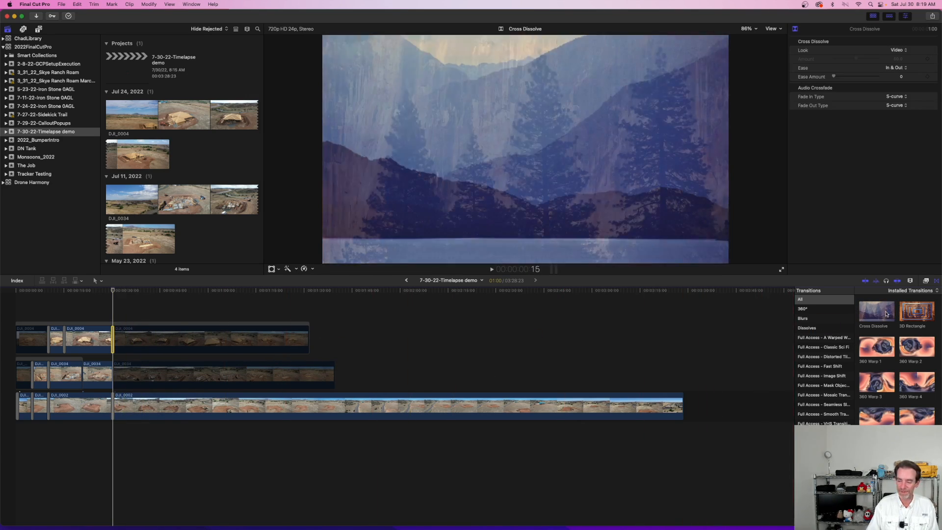
{"action": "left_click_drag", "start_coordinate": [886, 315], "coordinate": [291, 368]}
{"action": "left_click_drag", "start_coordinate": [131, 378], "coordinate": [836, 315]}
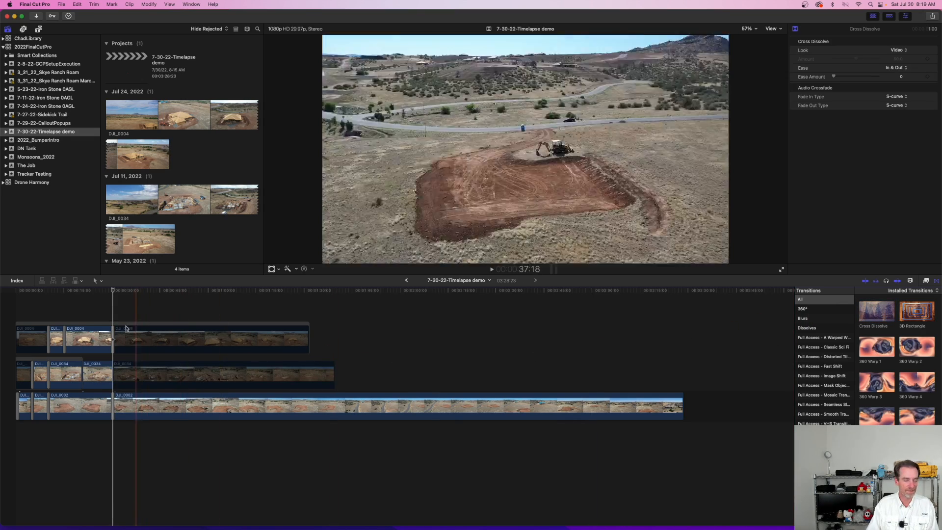
Step: Play through the 30:10 dissolve, and replay the edited sequence from the timeline's start into the second DJI_0004 section
{"action": "key", "text": "space"}
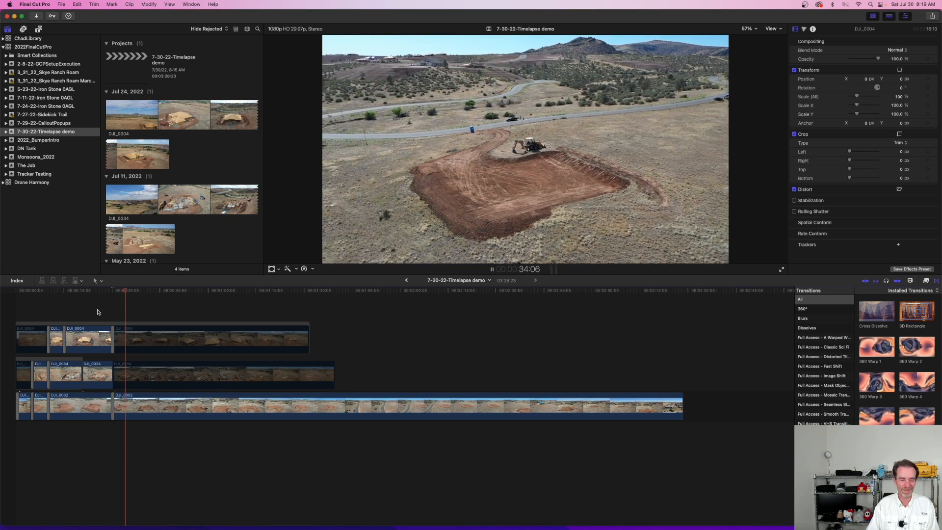
{"action": "key", "text": "space"}
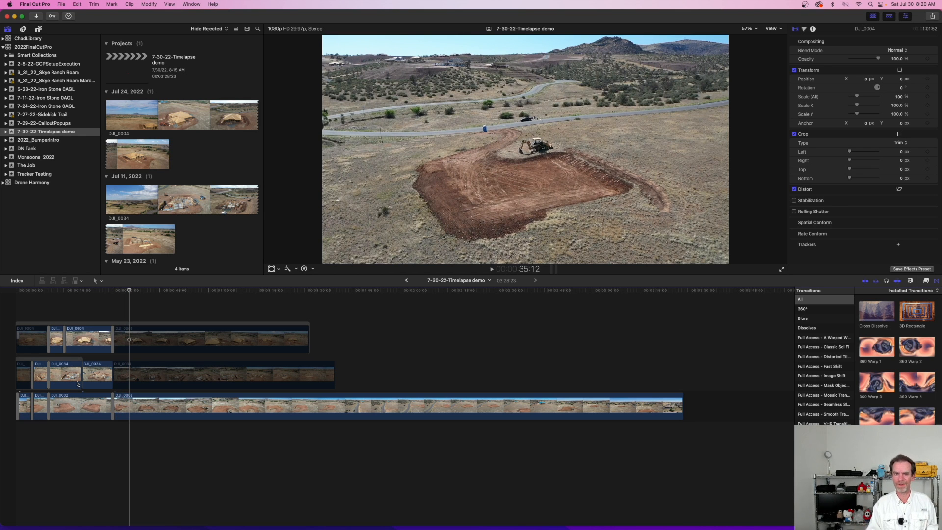
{"action": "left_click_drag", "start_coordinate": [128, 290], "coordinate": [1, 305]}
{"action": "key", "text": "space"}
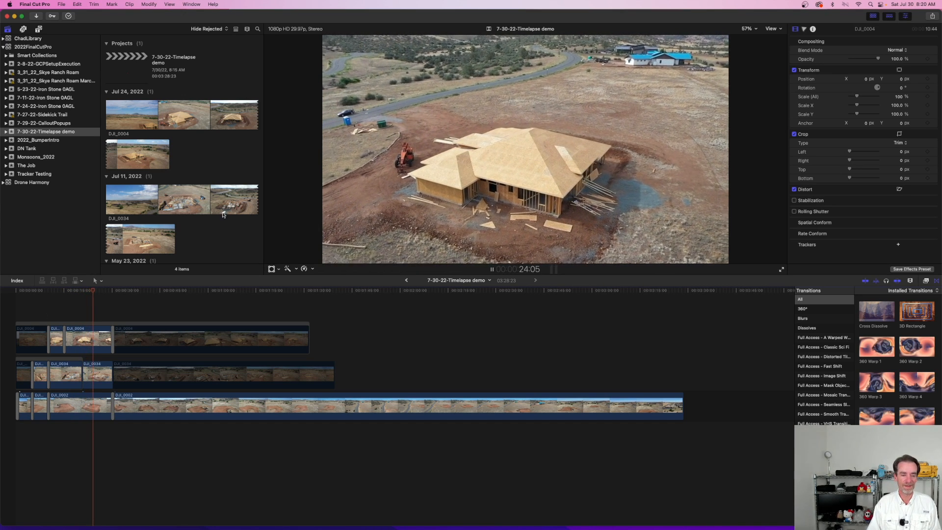
{"action": "key", "text": "space"}
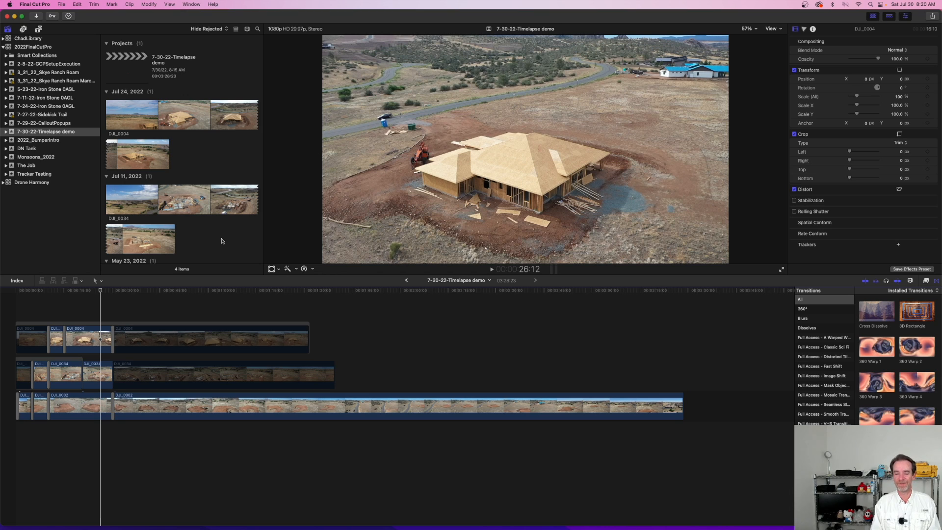
Step: Play the whole edited sequence from the timeline's start past the 30:10 switch to DJI_0002
{"action": "left_click_drag", "start_coordinate": [100, 291], "coordinate": [17, 294]}
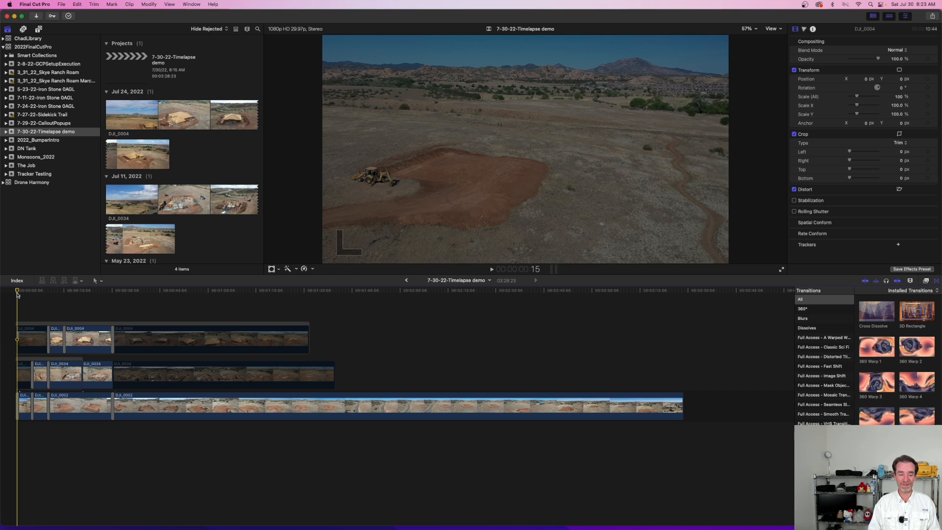
{"action": "left_click", "coordinate": [16, 293]}
{"action": "key", "text": "space"}
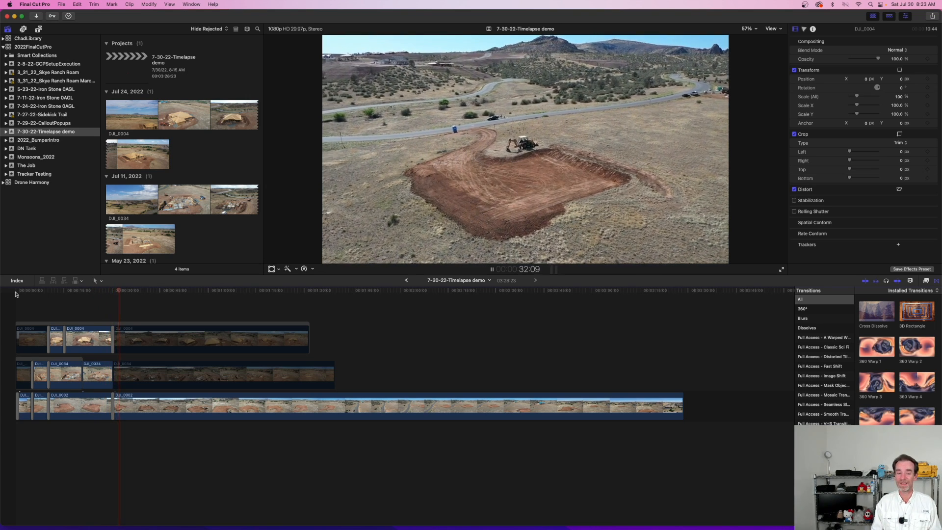
{"action": "key", "text": "space"}
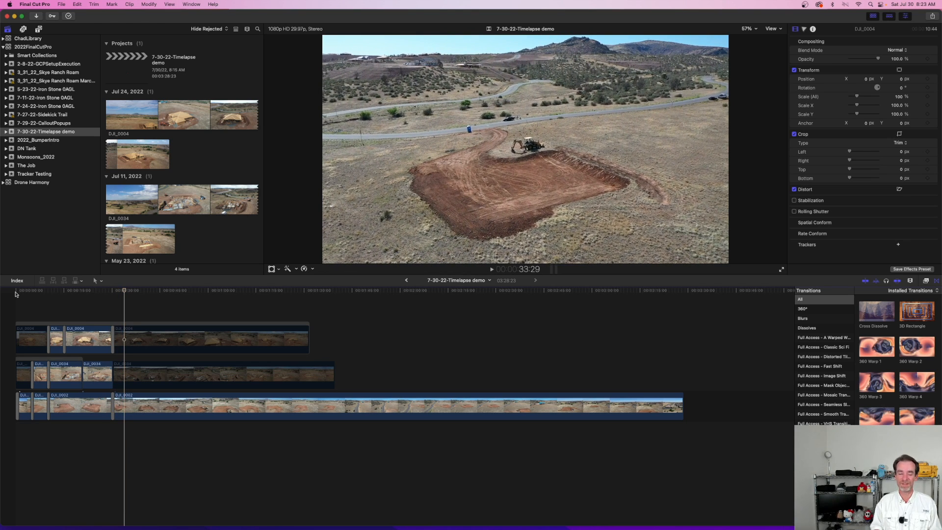